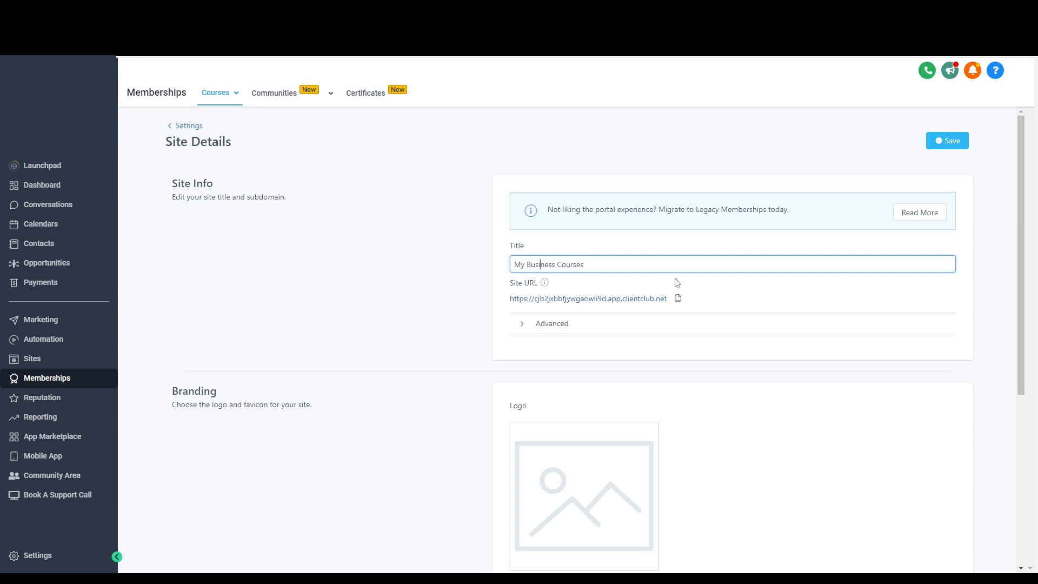
Step: Highlight the full site URL in the Site Info section to check it
{"action": "left_click", "coordinate": [739, 299]}
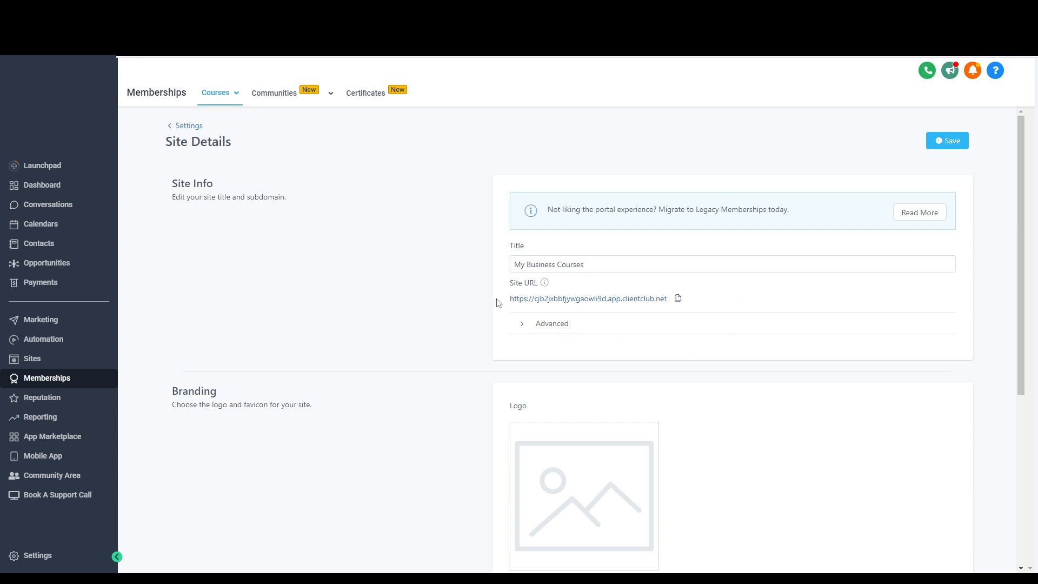
{"action": "left_click_drag", "start_coordinate": [498, 300], "coordinate": [666, 300]}
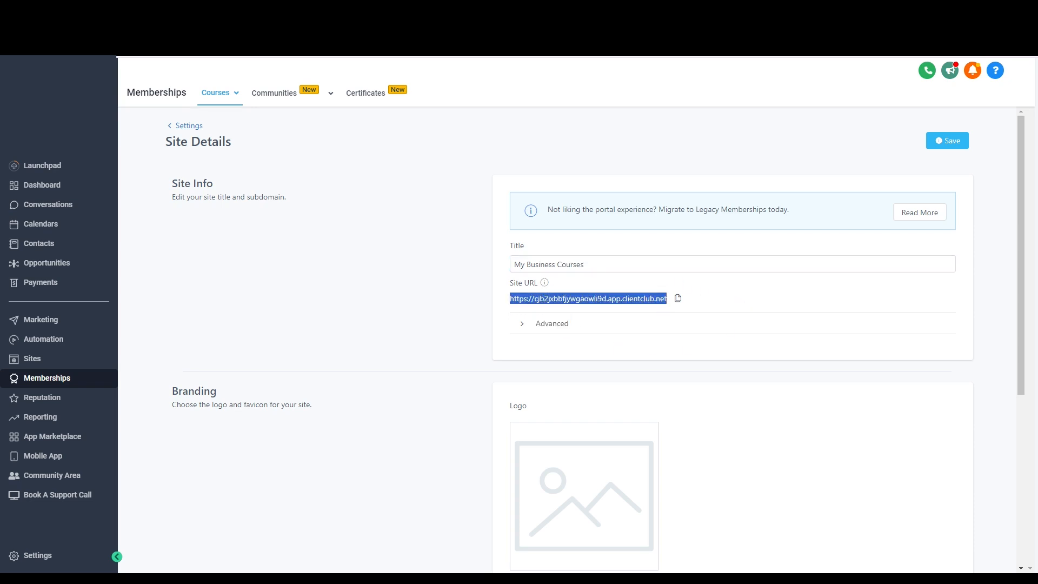
{"action": "left_click", "coordinate": [719, 301]}
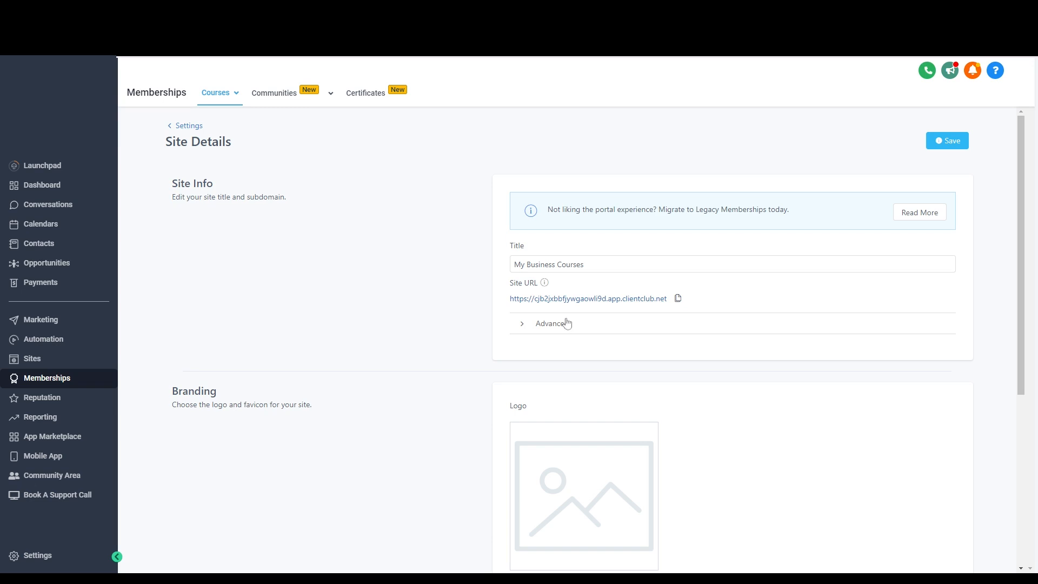
Step: Expand the Advanced site options, review the custom JS, custom CSS and tracking code areas, and collapse them again
{"action": "left_click", "coordinate": [525, 326]}
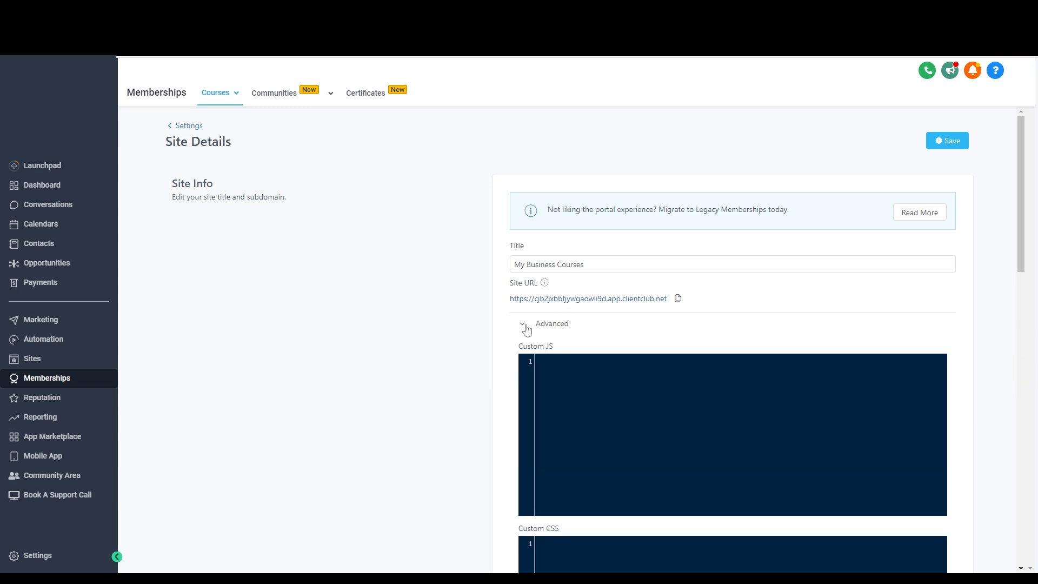
{"action": "left_click", "coordinate": [525, 326]}
{"action": "left_click", "coordinate": [525, 326]}
{"action": "scroll", "coordinate": [563, 355], "scroll_direction": "down", "scroll_amount": 4}
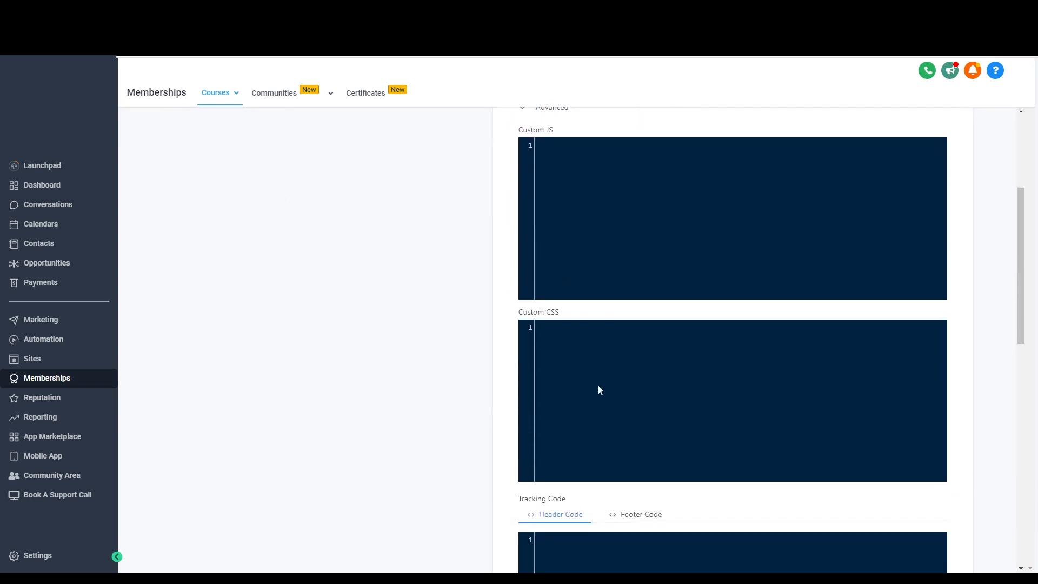
{"action": "scroll", "coordinate": [598, 390], "scroll_direction": "down", "scroll_amount": 10}
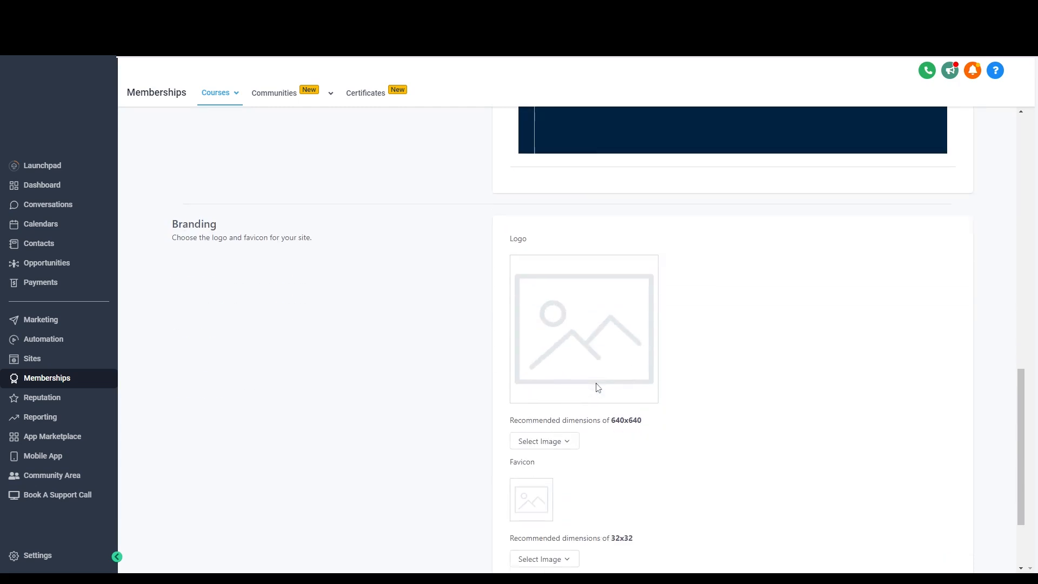
{"action": "scroll", "coordinate": [597, 386], "scroll_direction": "up", "scroll_amount": 15}
{"action": "left_click", "coordinate": [522, 324]}
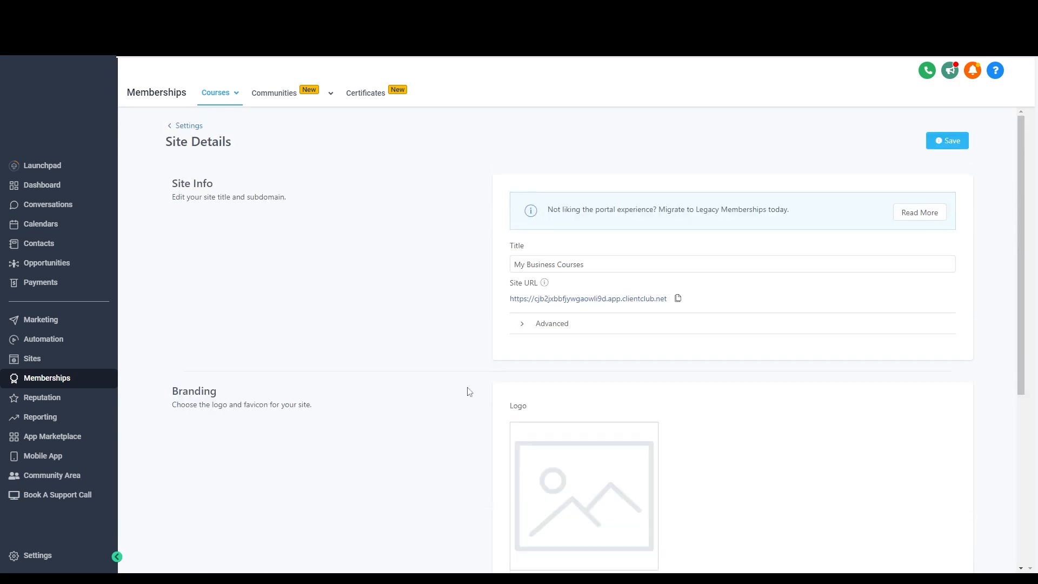
Step: Toggle the Download option for original video in the Builder Settings and save the site details
{"action": "scroll", "coordinate": [465, 392], "scroll_direction": "down", "scroll_amount": 3}
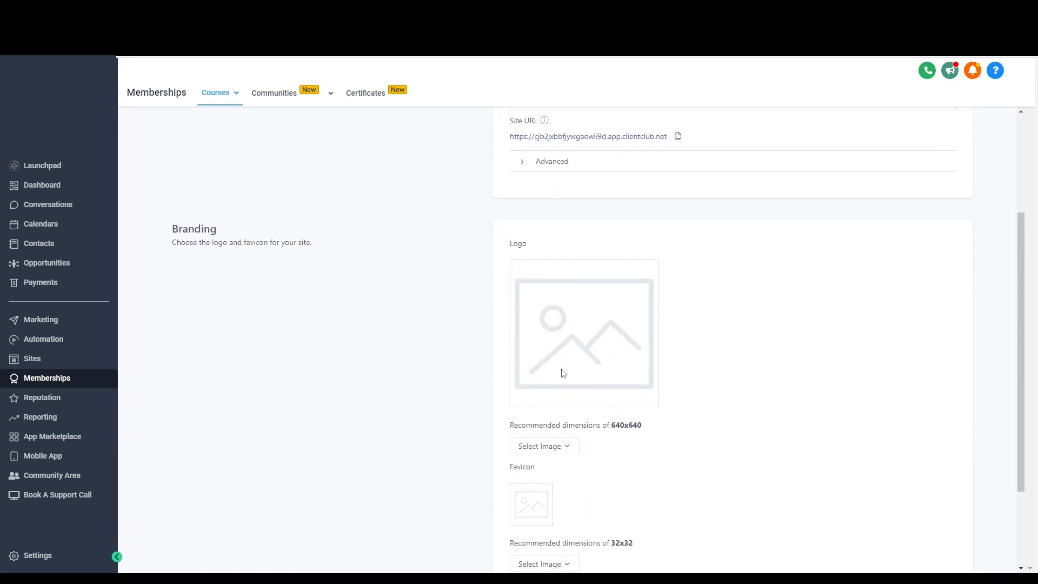
{"action": "scroll", "coordinate": [563, 373], "scroll_direction": "down", "scroll_amount": 2}
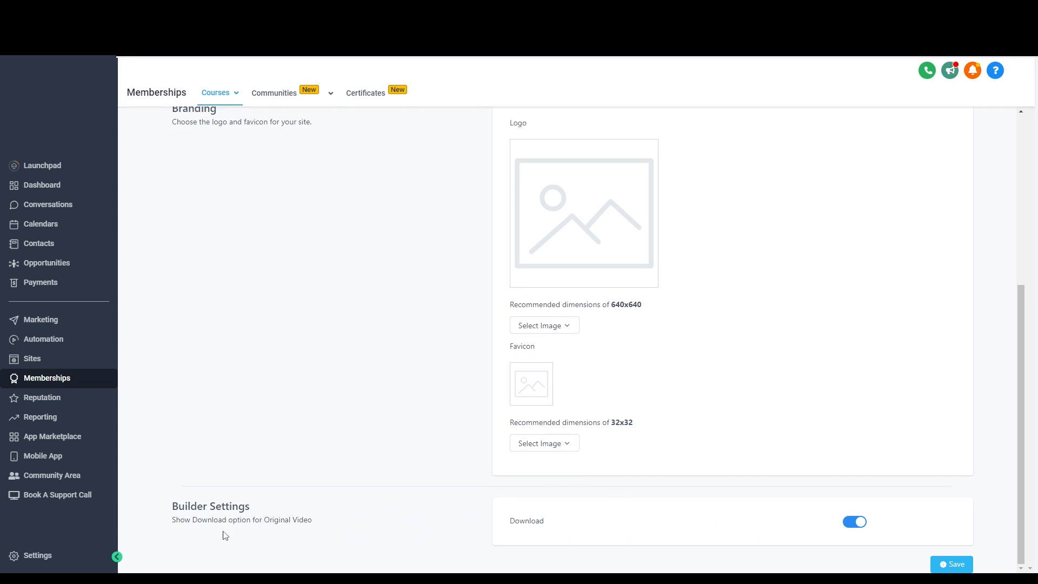
{"action": "left_click", "coordinate": [857, 521]}
{"action": "scroll", "coordinate": [488, 472], "scroll_direction": "up", "scroll_amount": 5}
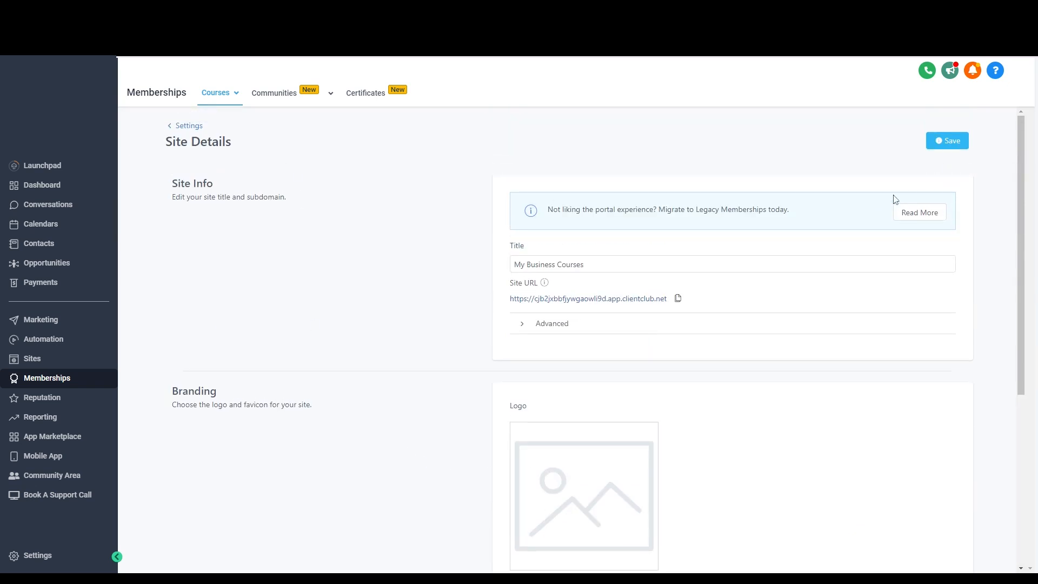
{"action": "left_click", "coordinate": [950, 143]}
Step: Open the domain setup from the membership settings and enter courses.mybusiness.com as the custom domain
{"action": "left_click", "coordinate": [187, 126]}
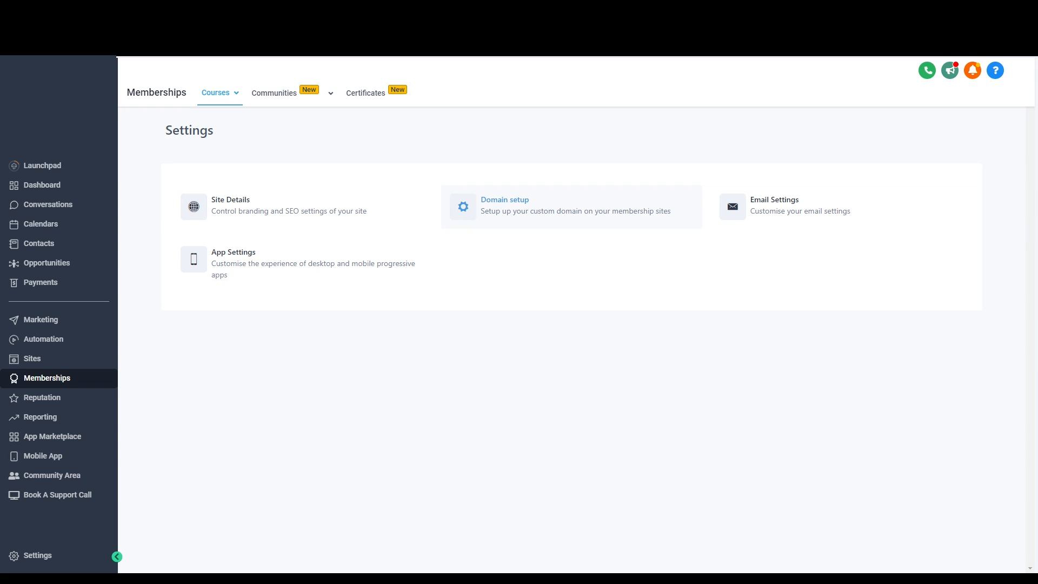
{"action": "left_click", "coordinate": [473, 216]}
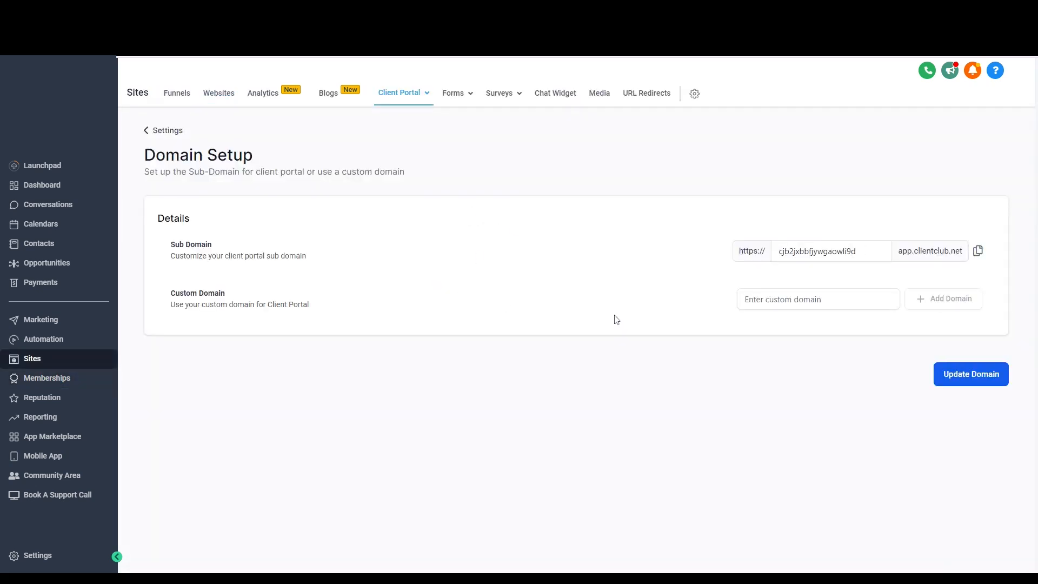
{"action": "left_click", "coordinate": [819, 306]}
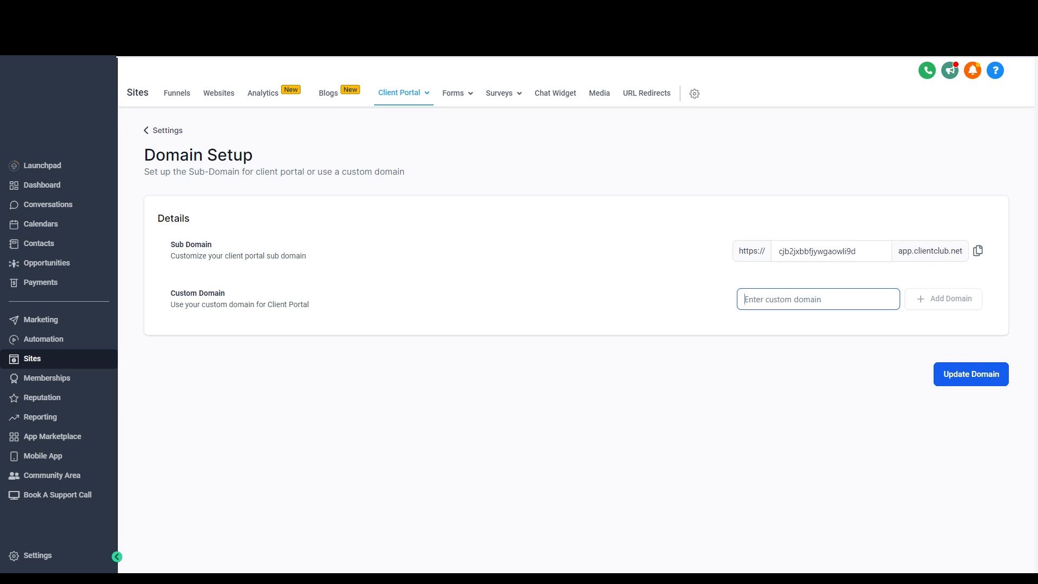
{"action": "type", "text": "courses.mybusiness.com"}
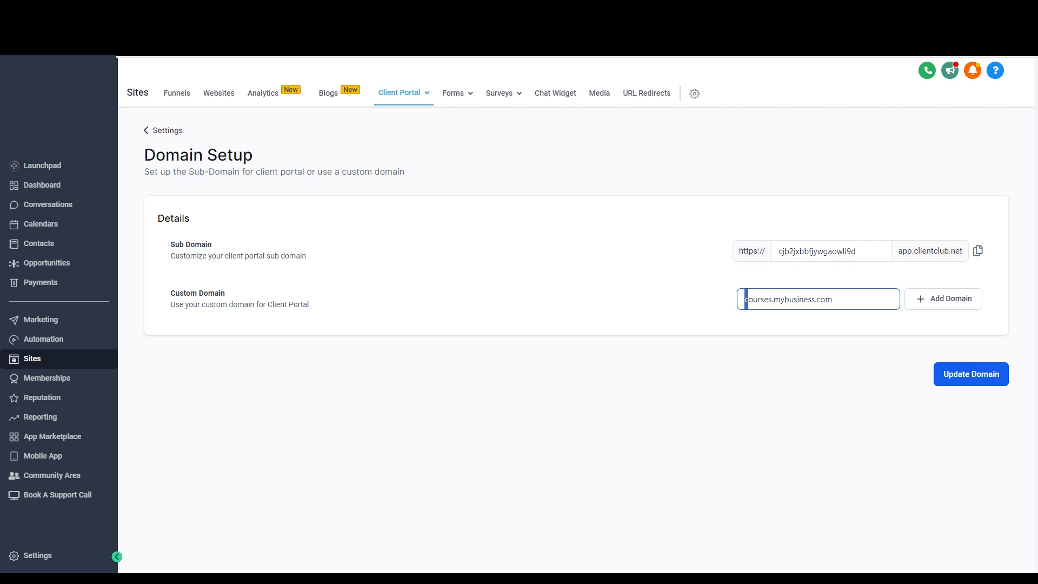
Step: Replace the courses prefix of the custom domain so that it reads learning.mybusiness.com
{"action": "left_click_drag", "start_coordinate": [746, 299], "coordinate": [772, 299]}
{"action": "type", "text": "learm"}
{"action": "type", "text": "ing"}
{"action": "key", "text": "BackSpace"}
{"action": "key", "text": "BackSpace"}
{"action": "key", "text": "BackSpace"}
{"action": "key", "text": "BackSpace"}
{"action": "type", "text": "nong"}
{"action": "key", "text": "BackSpace"}
{"action": "key", "text": "BackSpace"}
{"action": "key", "text": "BackSpace"}
{"action": "type", "text": "ing"}
Step: Start adding the custom domain, inspect the host and required value of the manual CNAME record, and close the dialog
{"action": "left_click", "coordinate": [942, 301]}
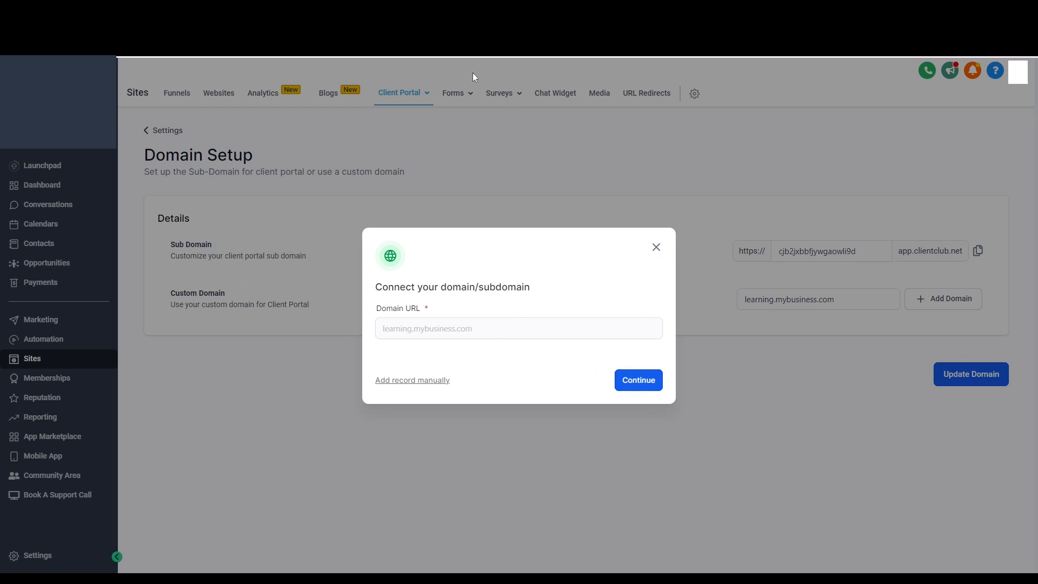
{"action": "left_click", "coordinate": [422, 381]}
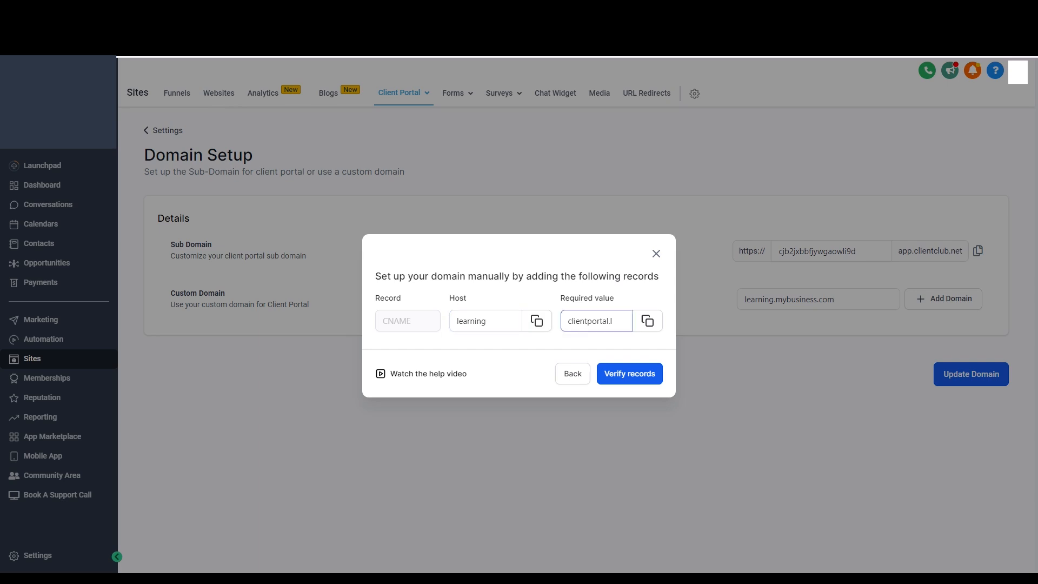
{"action": "double_click", "coordinate": [591, 321]}
{"action": "left_click", "coordinate": [599, 321]}
{"action": "left_click", "coordinate": [656, 254]}
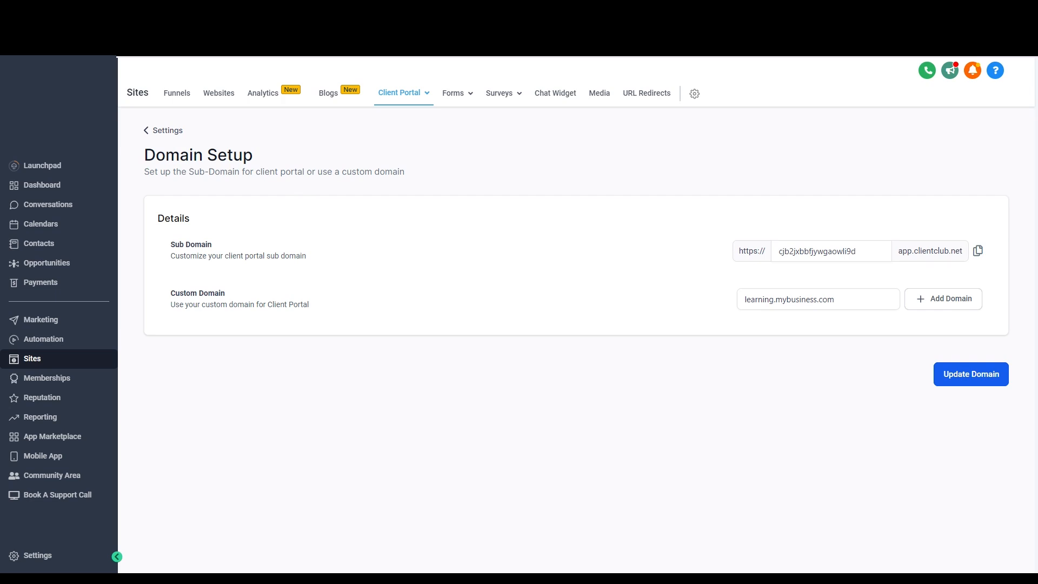
Step: Review the client portal's Branding settings, from portal name and colors to logo, support email and copyright, and return to its settings
{"action": "left_click", "coordinate": [163, 131]}
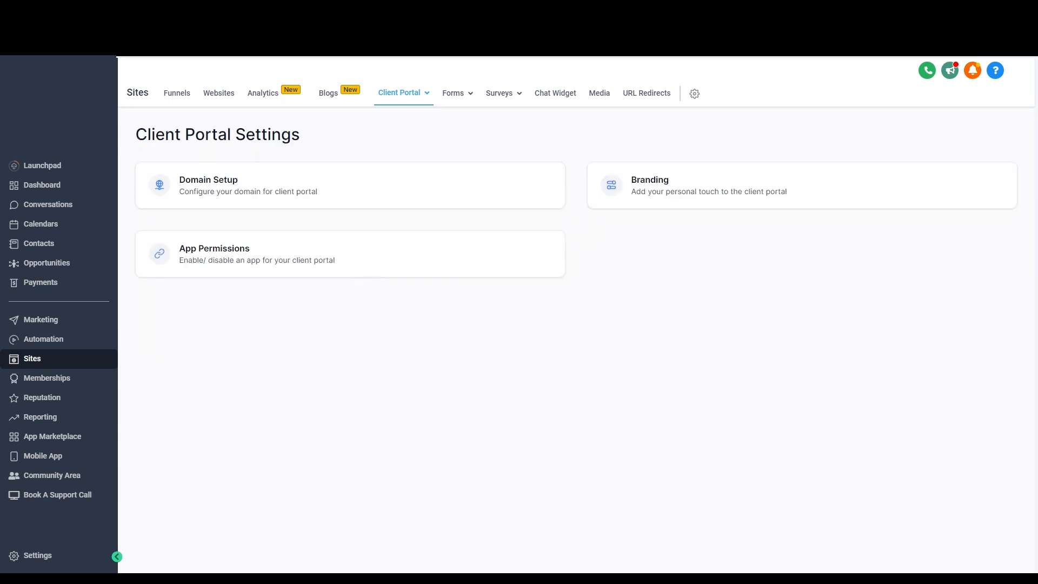
{"action": "mouse_move", "coordinate": [398, 100]}
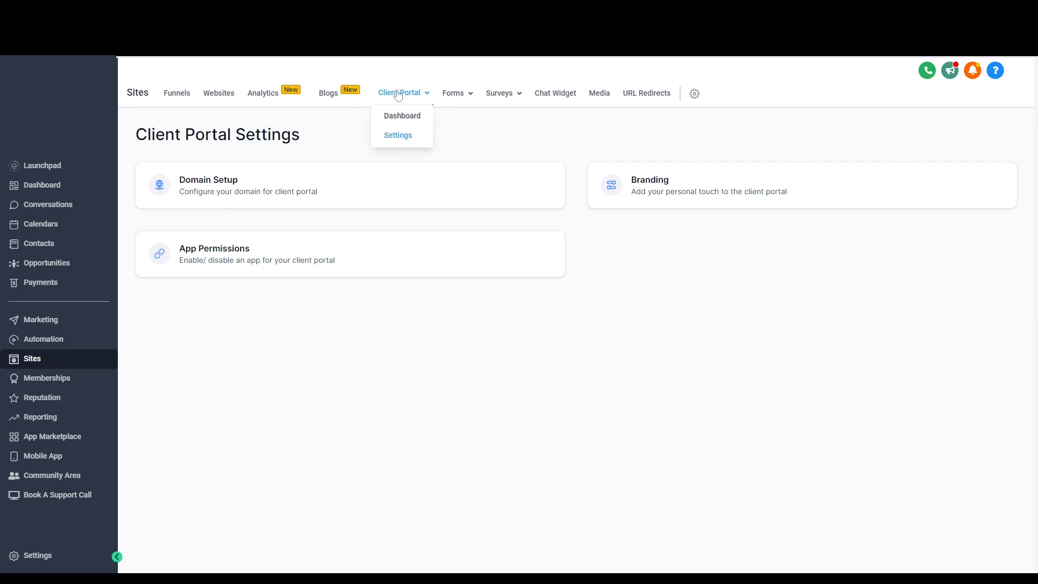
{"action": "left_click", "coordinate": [651, 192]}
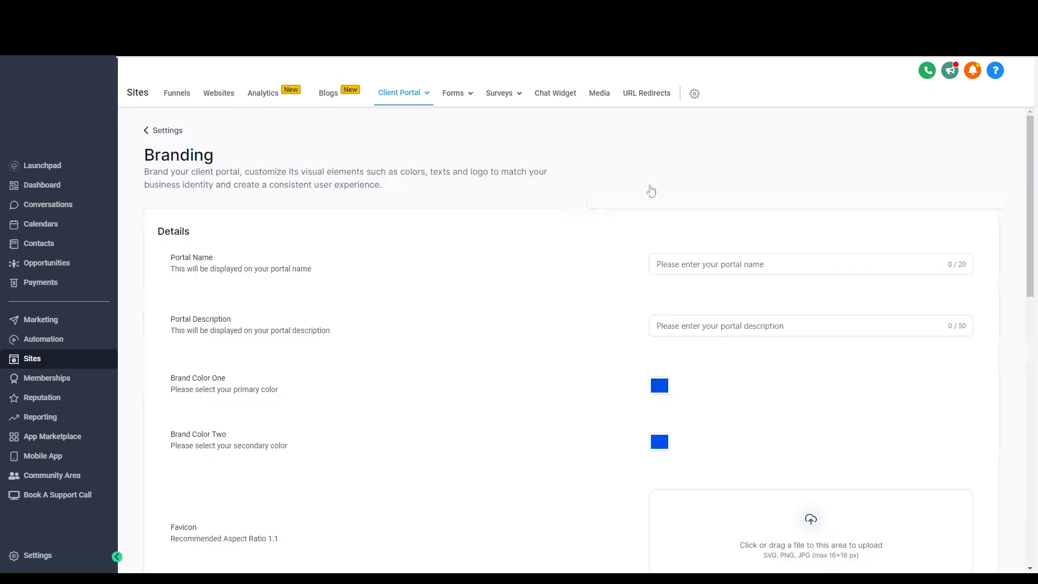
{"action": "scroll", "coordinate": [677, 385], "scroll_direction": "down", "scroll_amount": 10}
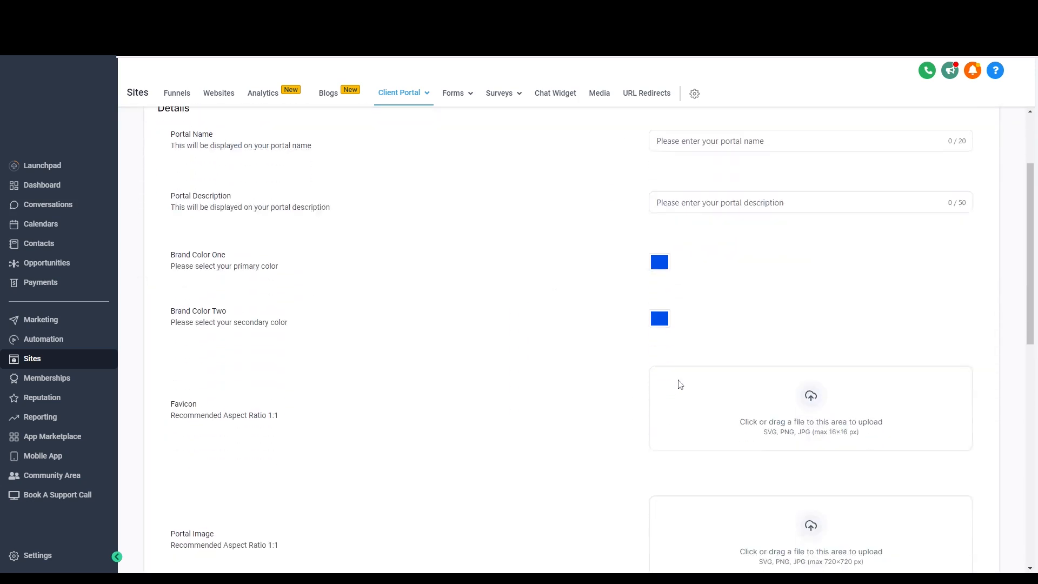
{"action": "scroll", "coordinate": [680, 376], "scroll_direction": "up", "scroll_amount": 10}
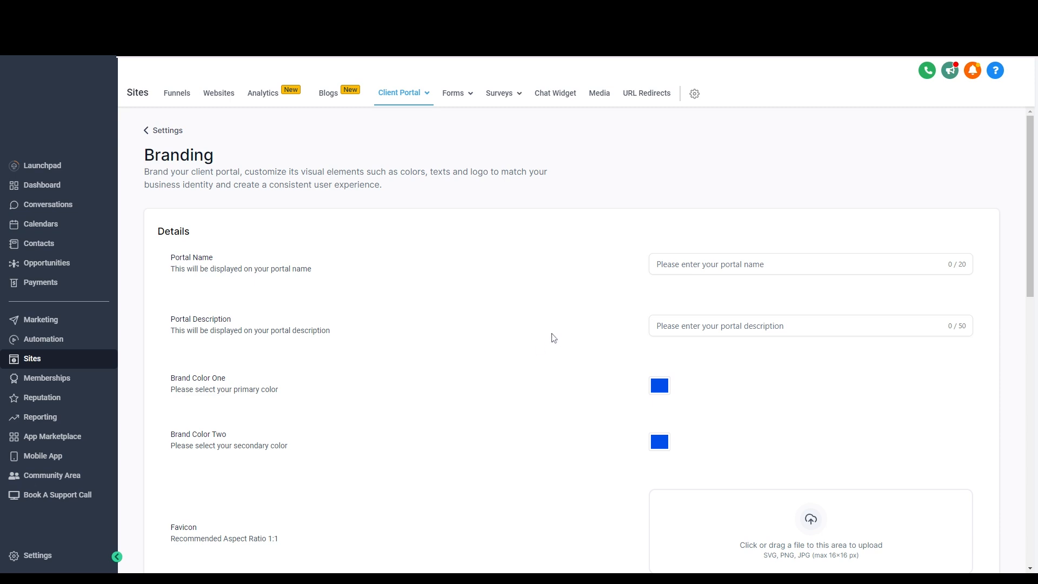
{"action": "scroll", "coordinate": [547, 340], "scroll_direction": "down", "scroll_amount": 5}
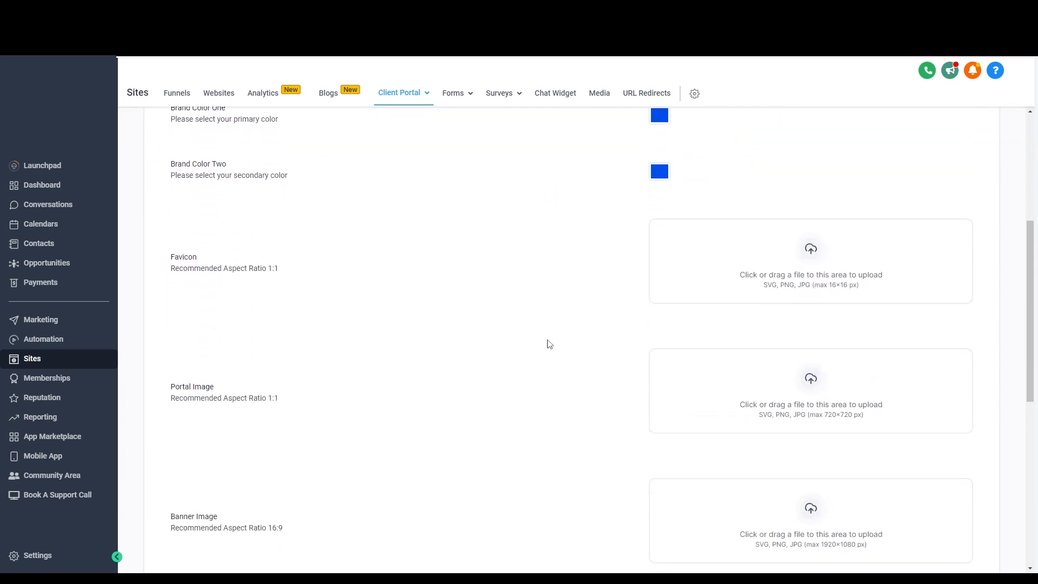
{"action": "scroll", "coordinate": [551, 344], "scroll_direction": "down", "scroll_amount": 8}
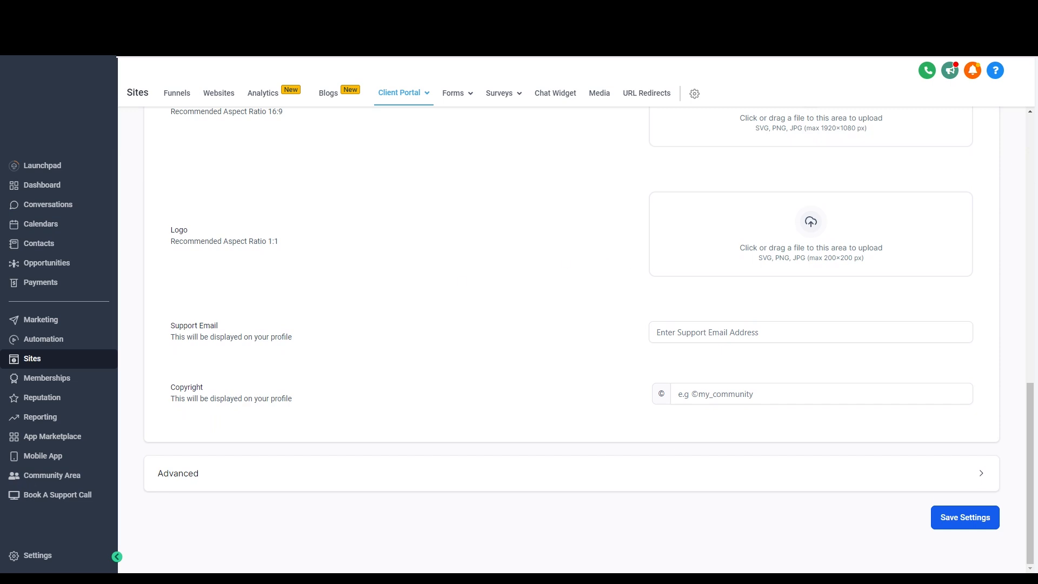
{"action": "scroll", "coordinate": [409, 436], "scroll_direction": "up", "scroll_amount": 13}
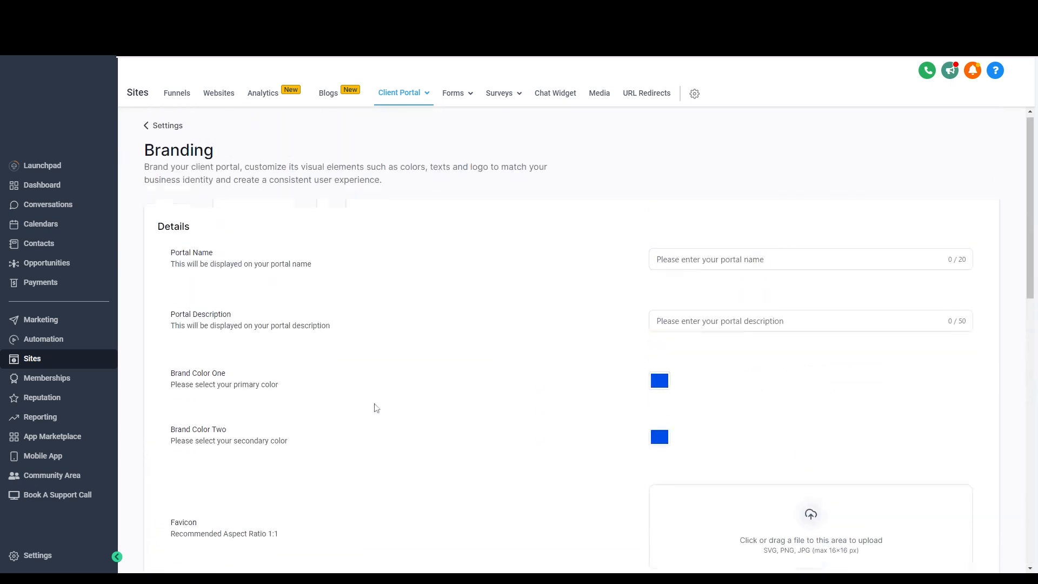
{"action": "left_click", "coordinate": [170, 131]}
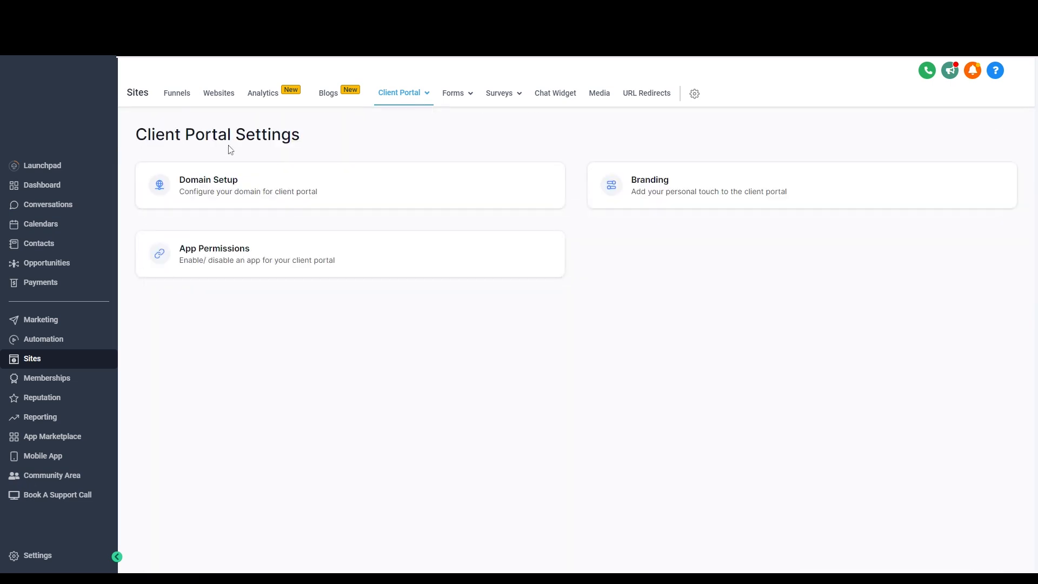
Step: Go back to the Memberships course settings and open the Email Settings
{"action": "left_click", "coordinate": [47, 380]}
{"action": "mouse_move", "coordinate": [227, 104]}
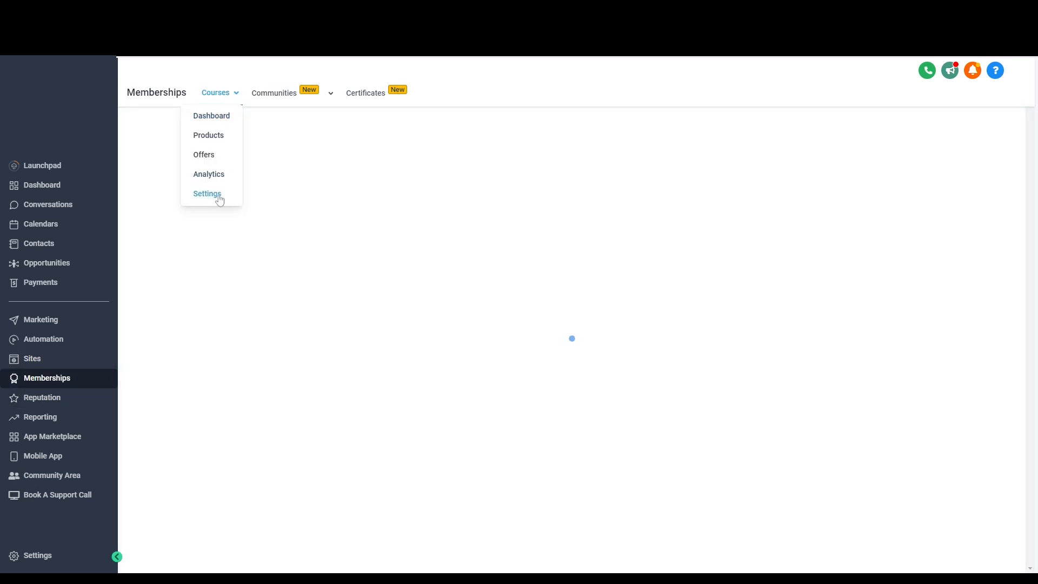
{"action": "left_click", "coordinate": [207, 194]}
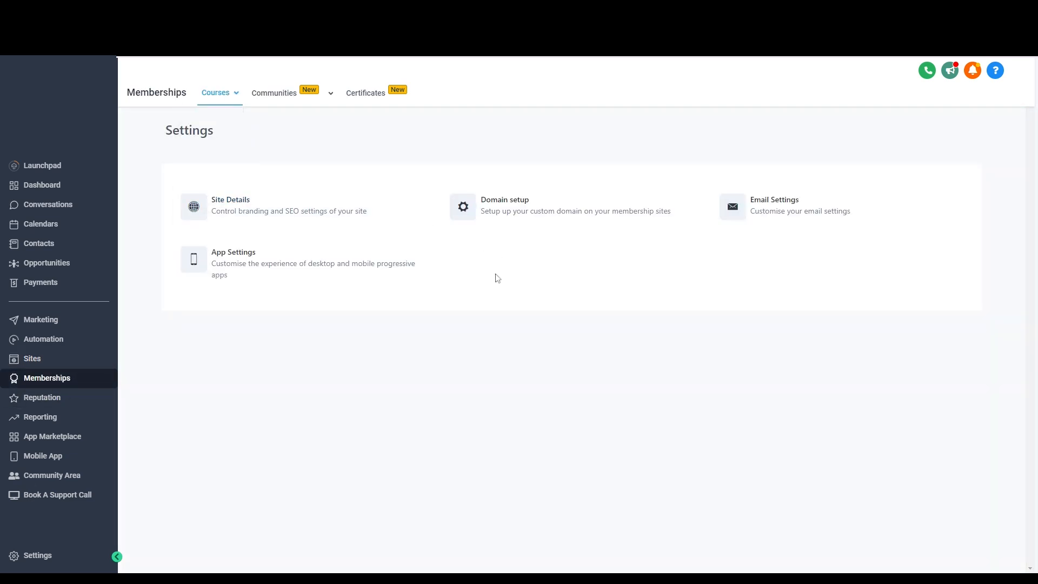
{"action": "left_click", "coordinate": [768, 210]}
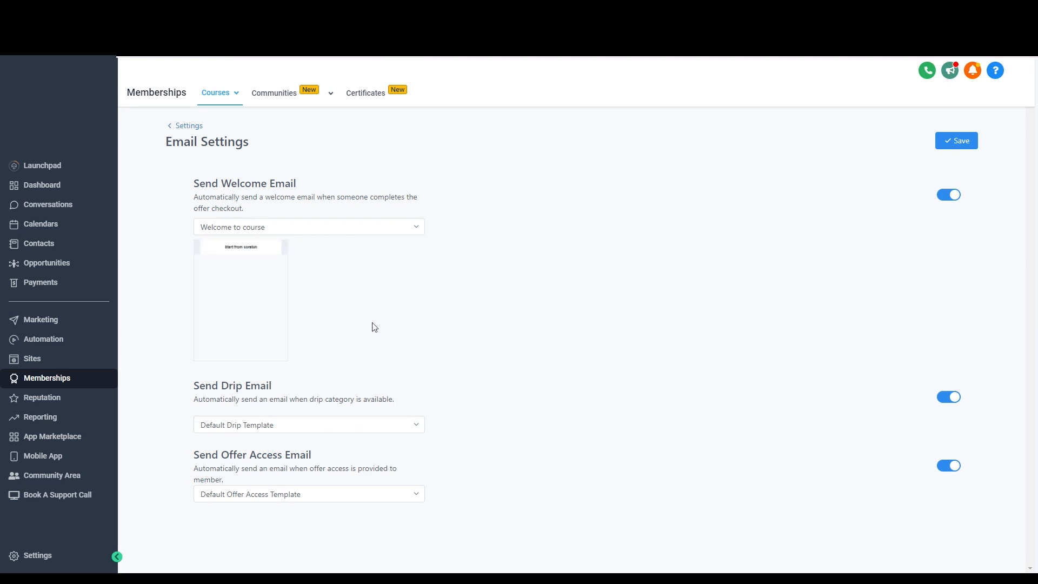
Step: Check the available welcome email templates and view the Welcome to course template in the email editor
{"action": "left_click", "coordinate": [266, 232]}
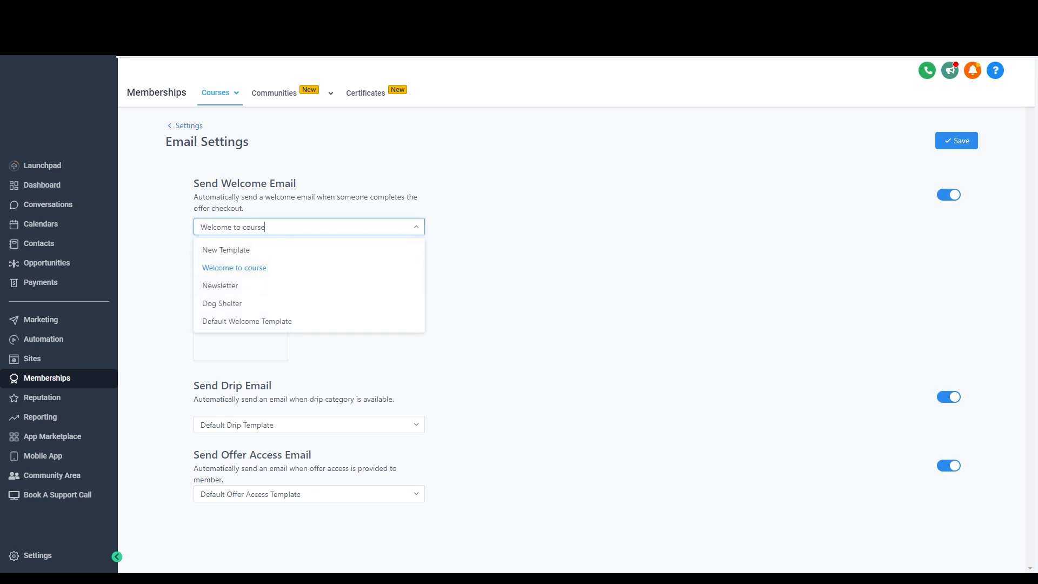
{"action": "left_click", "coordinate": [510, 268]}
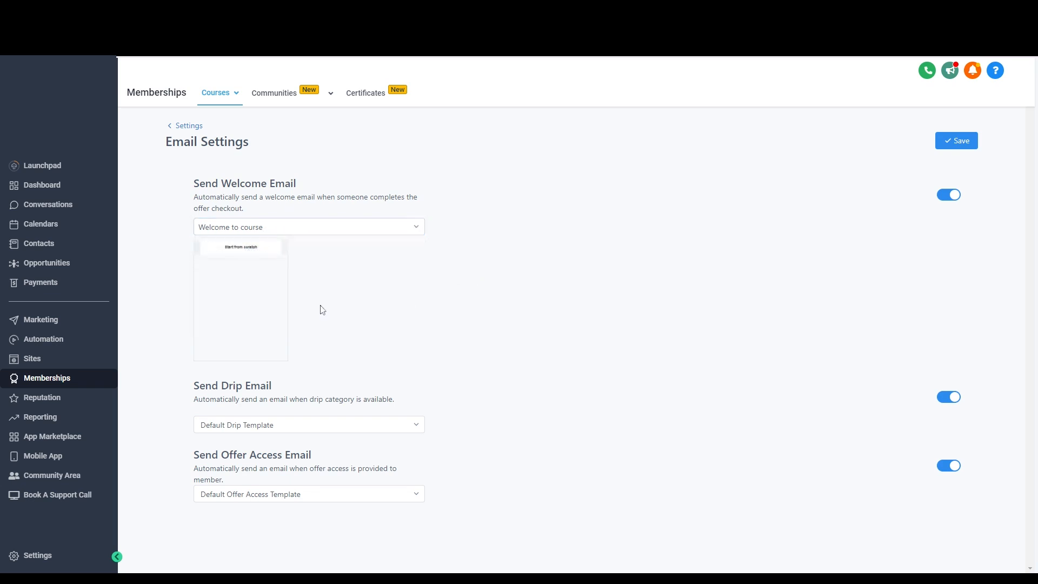
{"action": "left_click", "coordinate": [248, 301]}
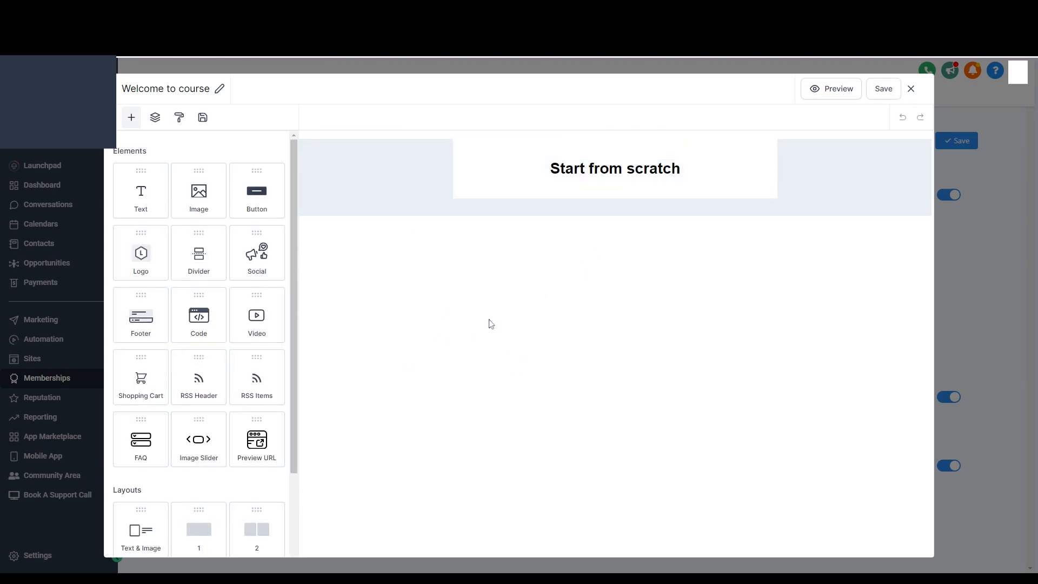
{"action": "left_click", "coordinate": [911, 89]}
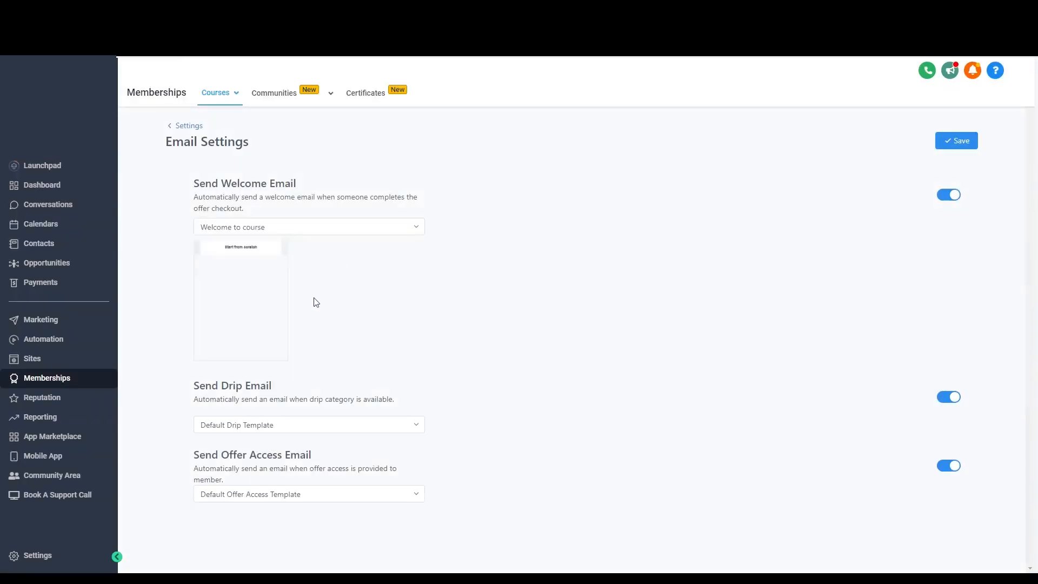
Step: Set the welcome email to use the Default Welcome Template
{"action": "left_click", "coordinate": [284, 226]}
{"action": "left_click", "coordinate": [406, 235]}
{"action": "left_click", "coordinate": [321, 227]}
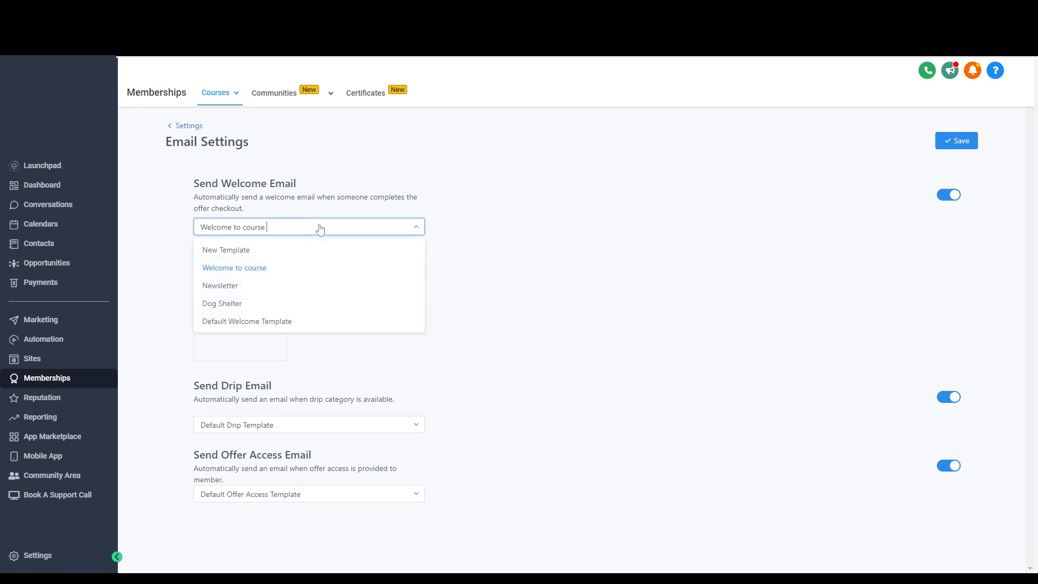
{"action": "left_click", "coordinate": [256, 322]}
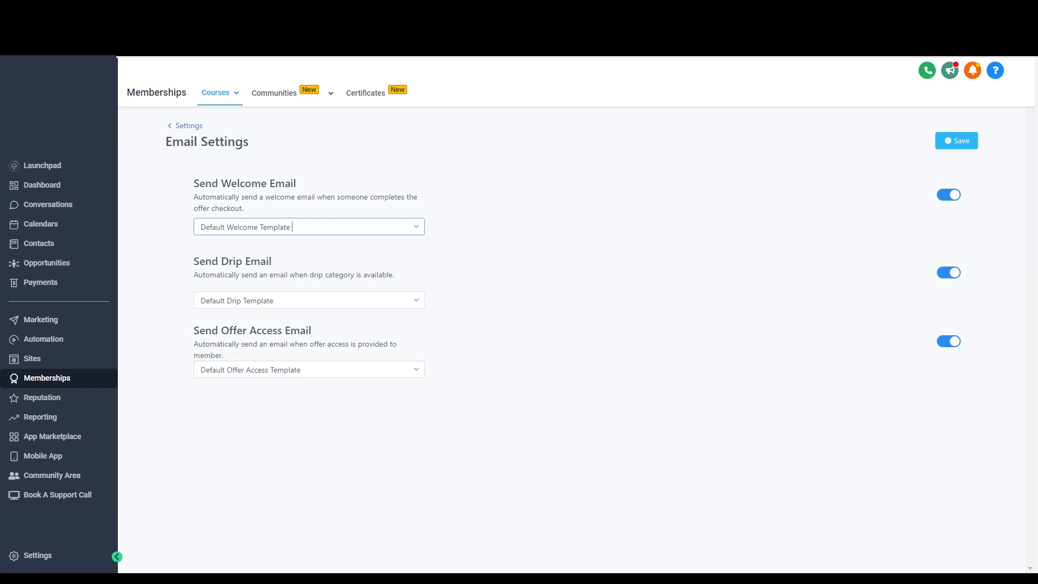
Step: Check the template options for the offer access email and keep the Default Offer Access Template selected
{"action": "left_click_drag", "start_coordinate": [217, 344], "coordinate": [324, 344]}
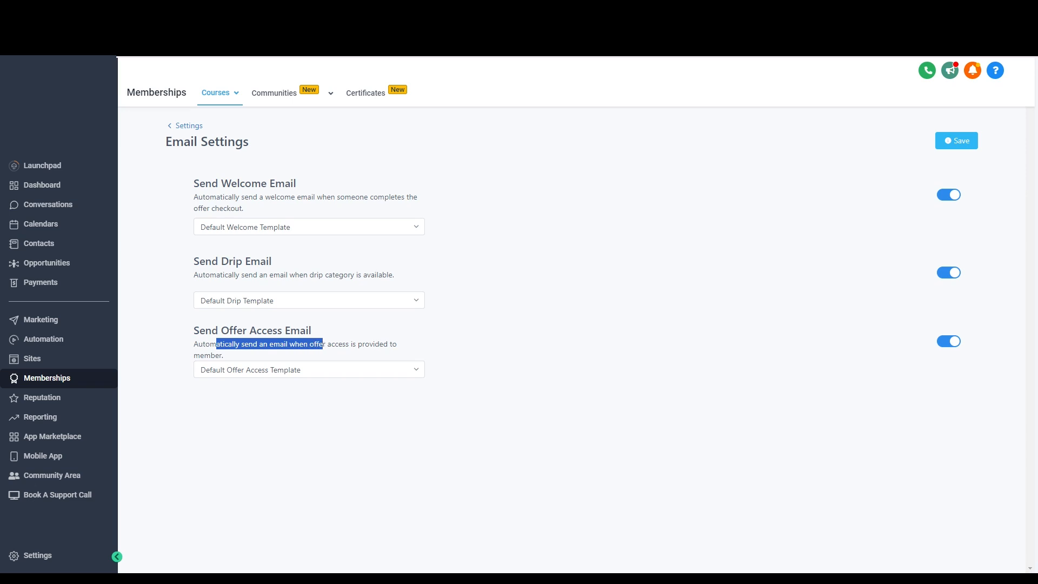
{"action": "left_click", "coordinate": [326, 345]}
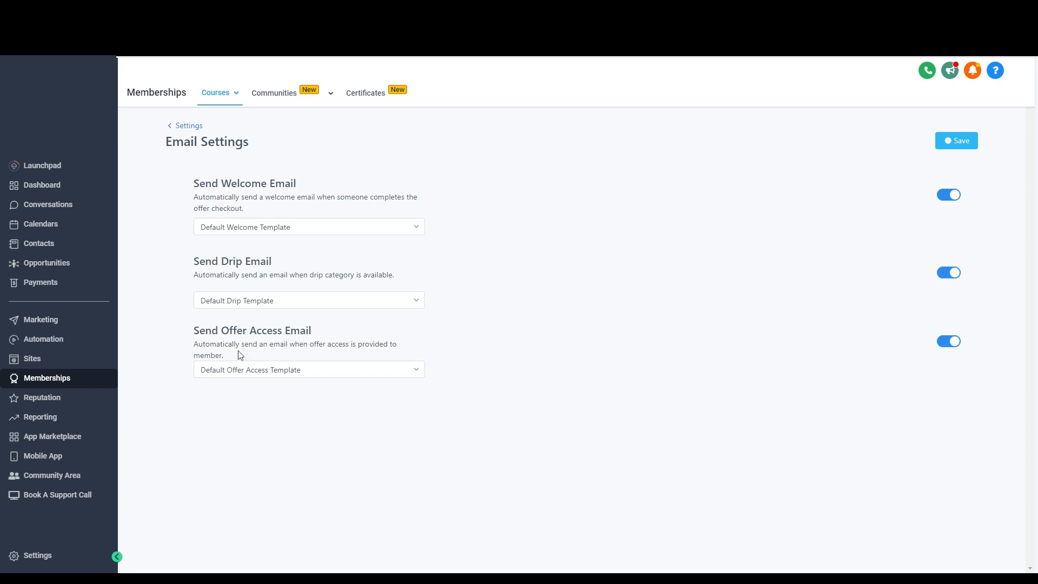
{"action": "left_click", "coordinate": [249, 370]}
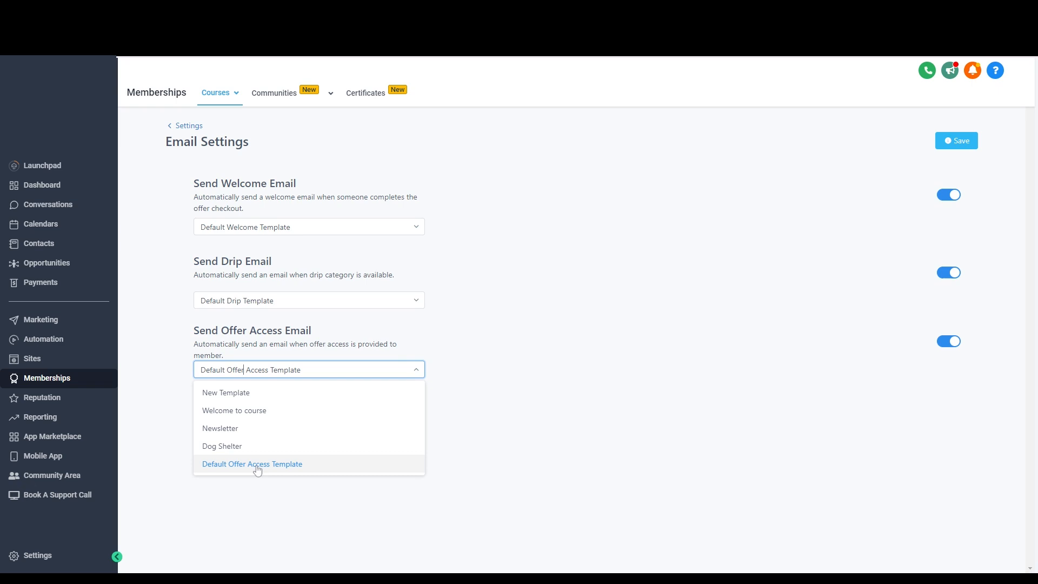
{"action": "left_click", "coordinate": [345, 465]}
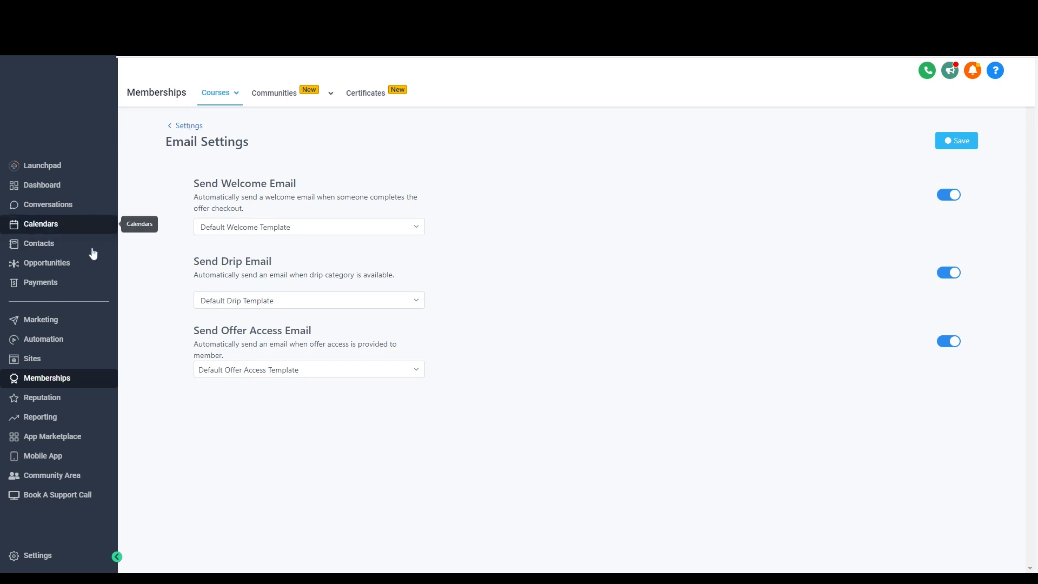
Step: Open the first contact's record, check which course offers can be granted under Offers, and return to the contacts list
{"action": "left_click", "coordinate": [43, 246]}
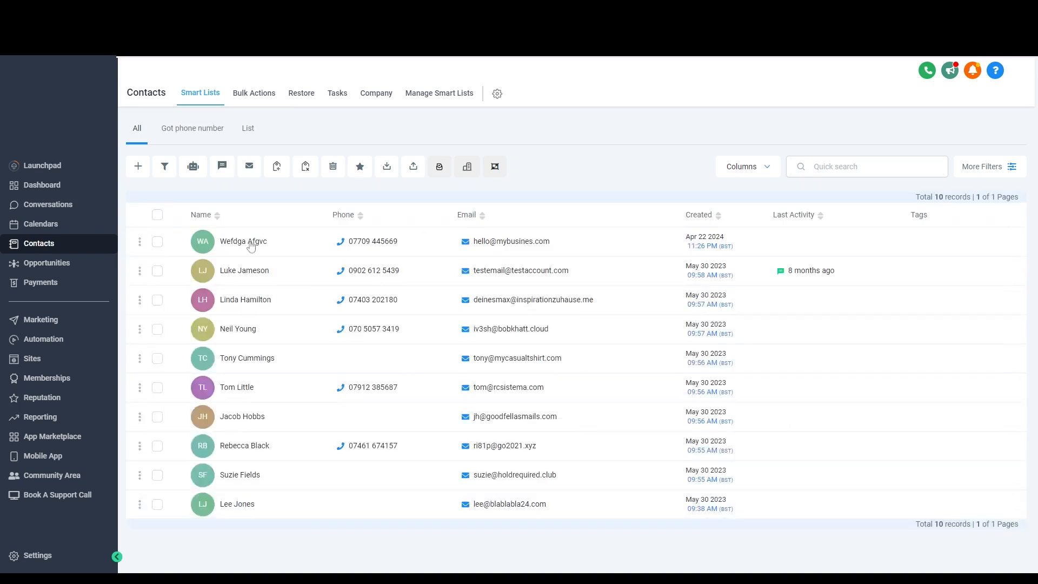
{"action": "left_click", "coordinate": [251, 242]}
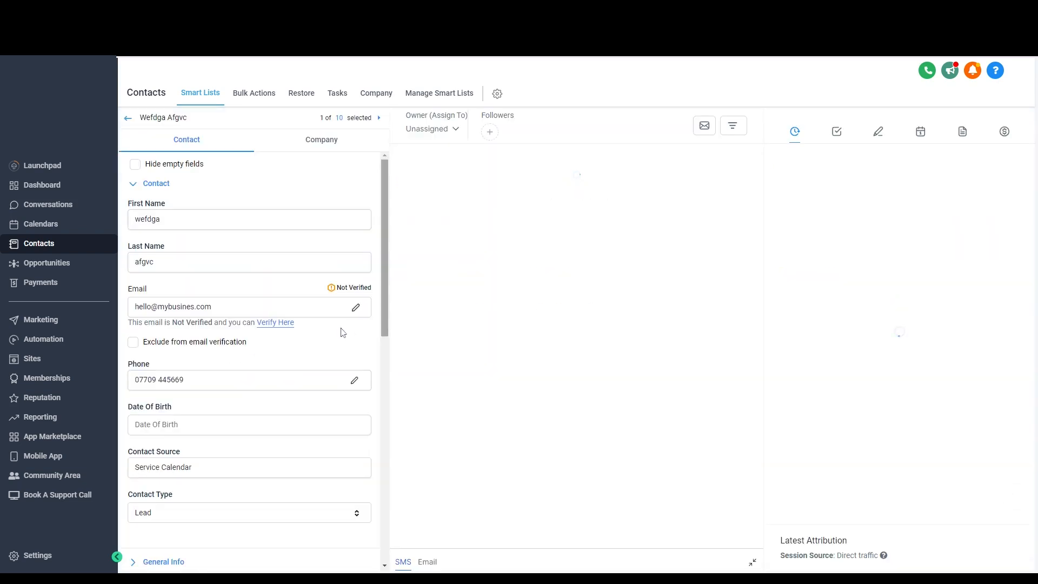
{"action": "scroll", "coordinate": [248, 371], "scroll_direction": "down", "scroll_amount": 8}
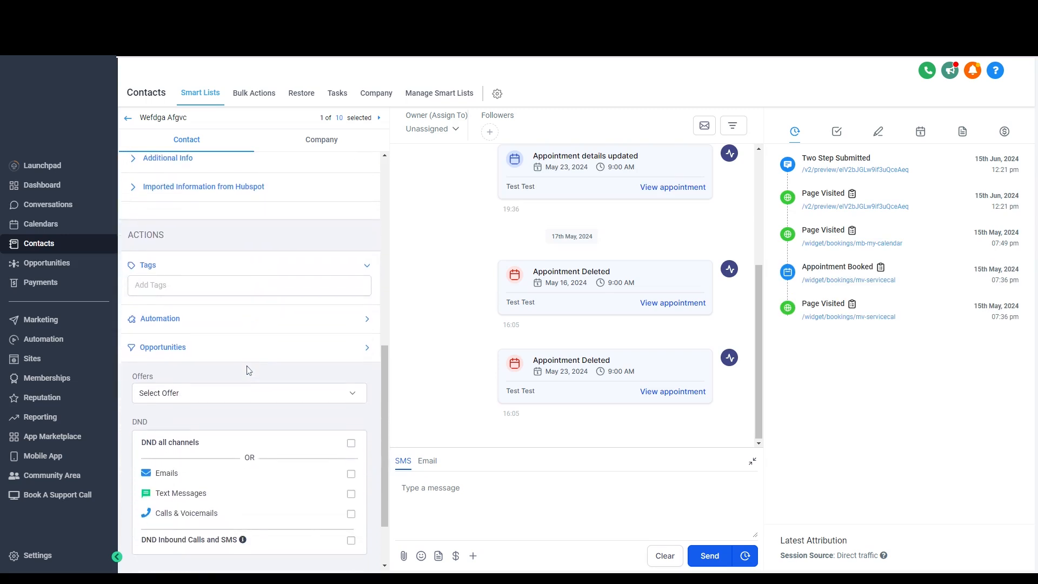
{"action": "scroll", "coordinate": [248, 370], "scroll_direction": "down", "scroll_amount": 2}
{"action": "scroll", "coordinate": [217, 347], "scroll_direction": "down", "scroll_amount": 1}
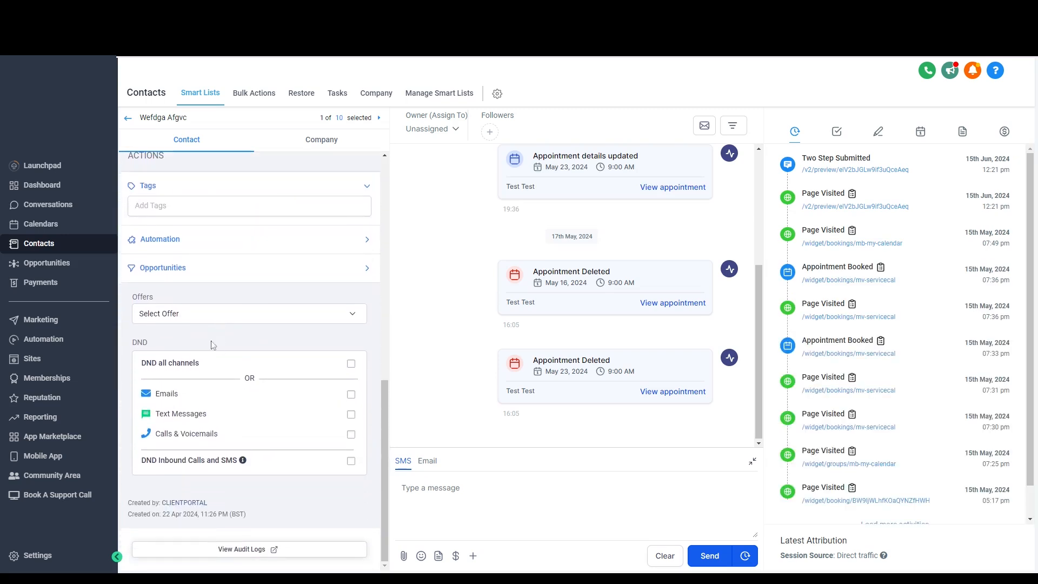
{"action": "left_click", "coordinate": [190, 318]}
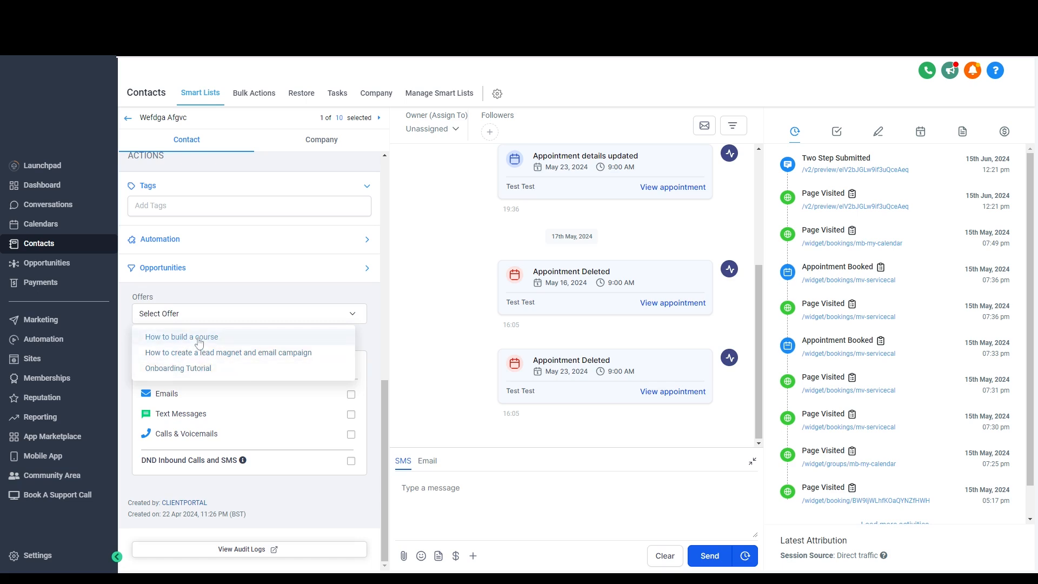
{"action": "left_click", "coordinate": [128, 122]}
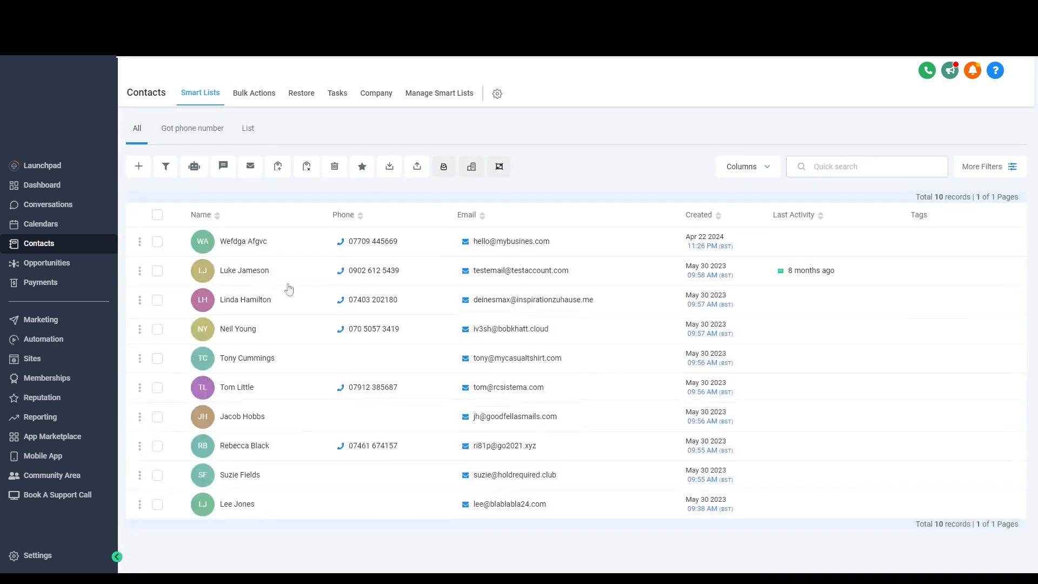
Step: Return to the Memberships course settings and reopen the Email Settings
{"action": "left_click", "coordinate": [63, 368]}
{"action": "left_click", "coordinate": [63, 377]}
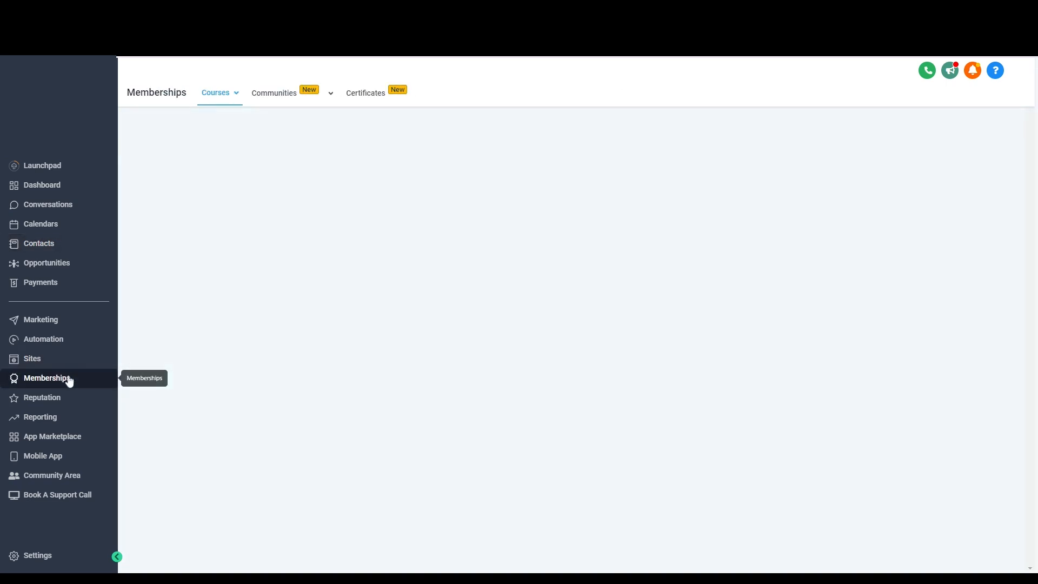
{"action": "mouse_move", "coordinate": [242, 105]}
{"action": "left_click", "coordinate": [214, 195]}
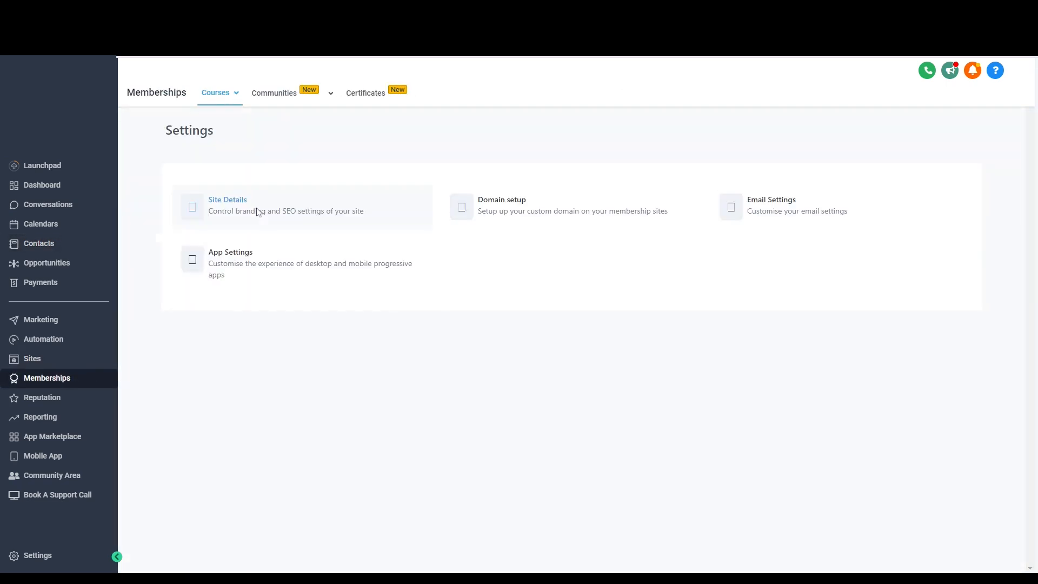
{"action": "left_click", "coordinate": [771, 204]}
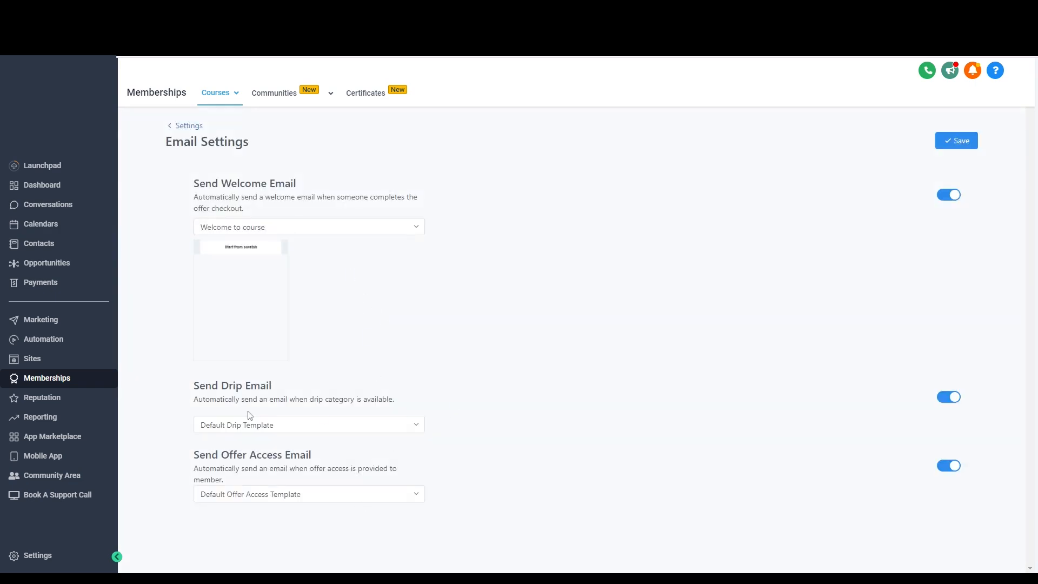
Step: Switch the welcome email to the Default Welcome Template and save the email settings
{"action": "mouse_move", "coordinate": [242, 316]}
{"action": "left_click", "coordinate": [328, 234]}
{"action": "left_click", "coordinate": [292, 319]}
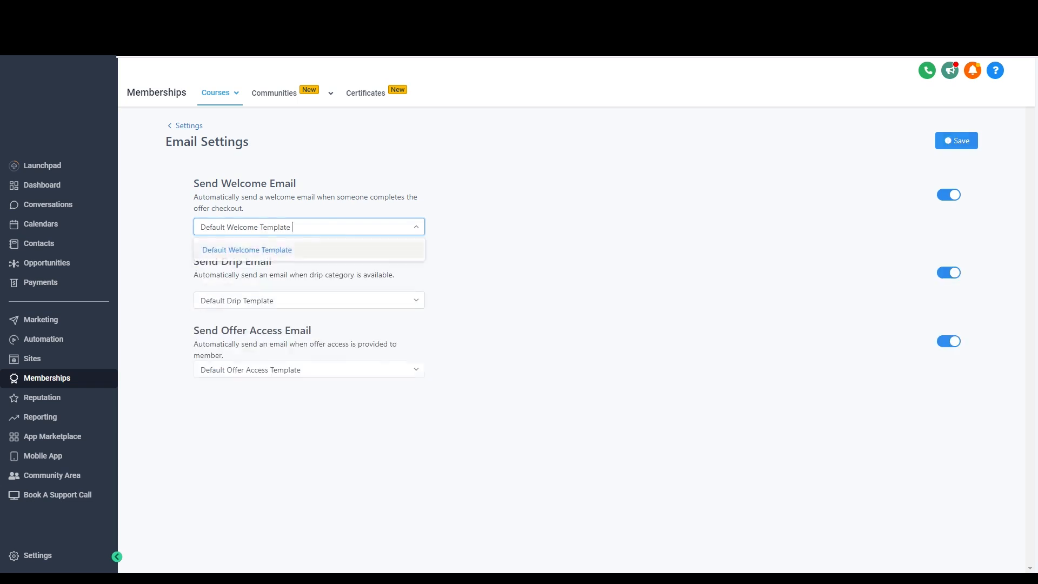
{"action": "left_click", "coordinate": [959, 142]}
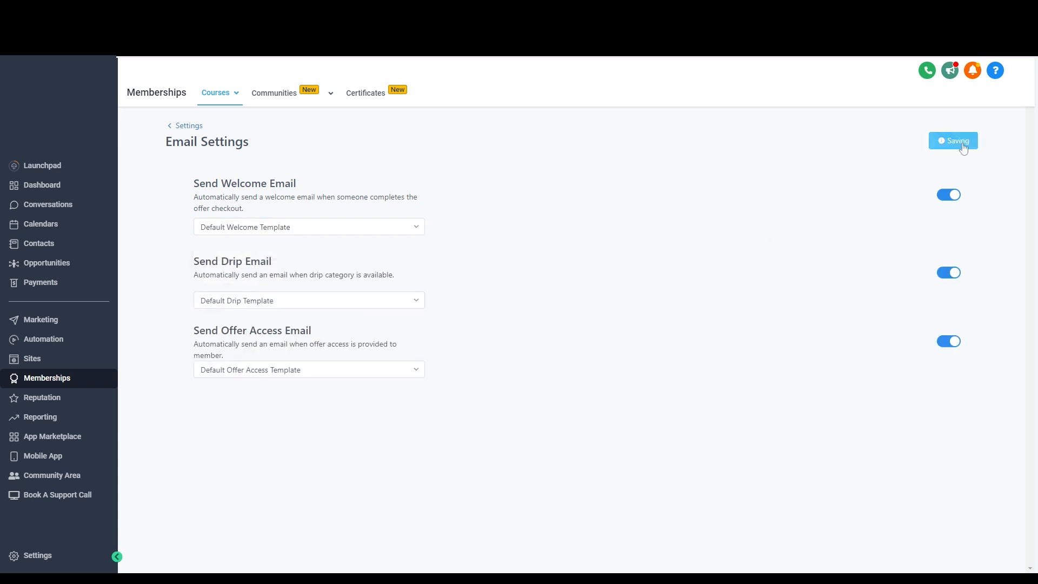
Step: Open the course App Settings and choose the dark slate gray color palette for the app
{"action": "left_click", "coordinate": [187, 130]}
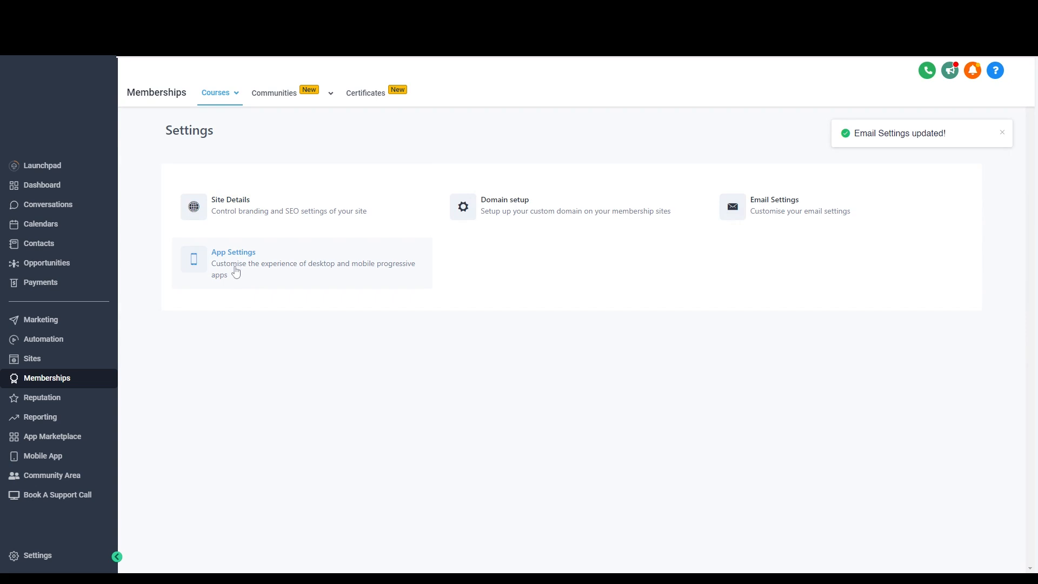
{"action": "left_click", "coordinate": [285, 271]}
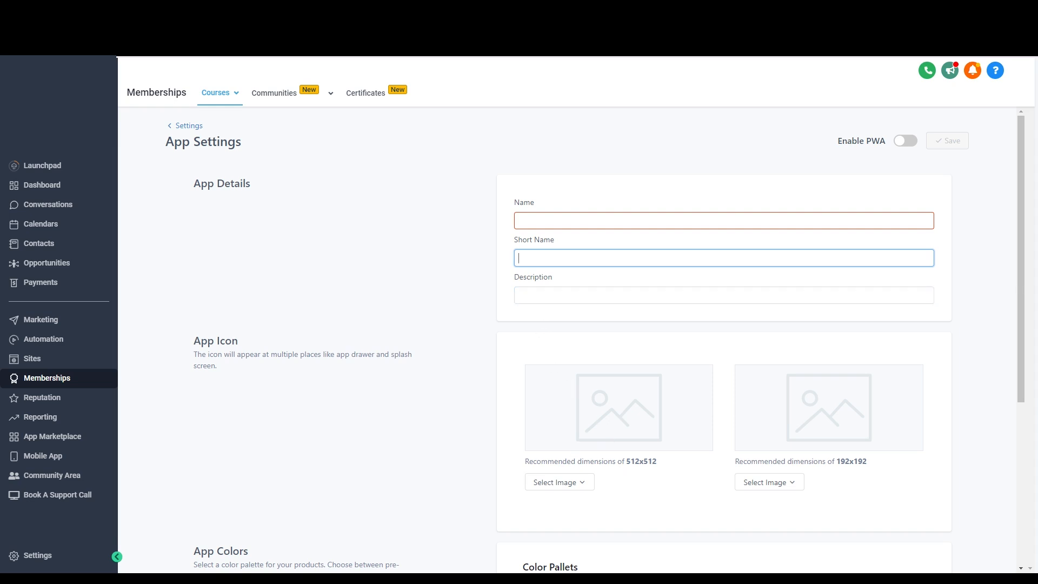
{"action": "scroll", "coordinate": [525, 452], "scroll_direction": "down", "scroll_amount": 5}
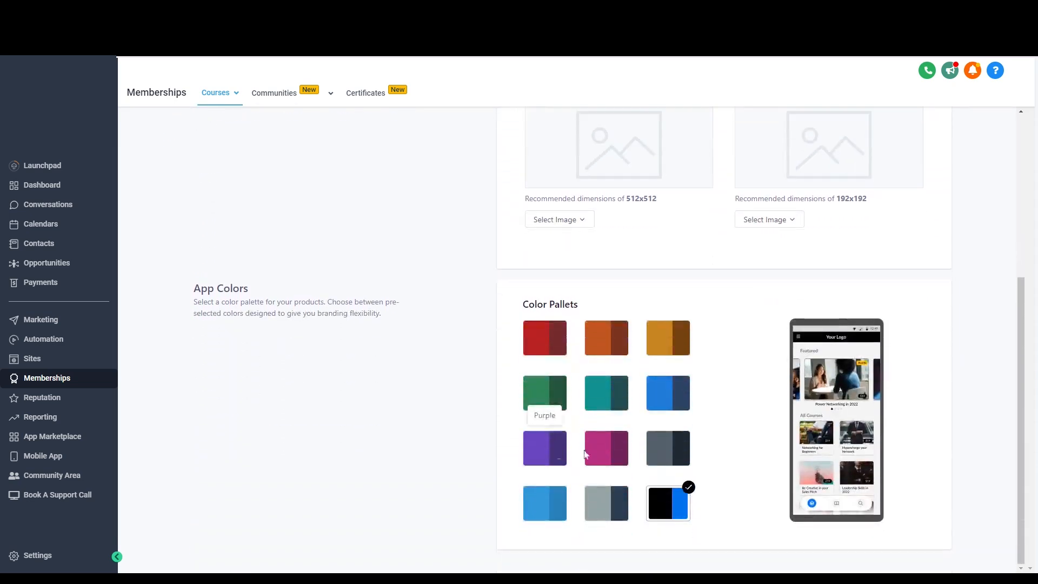
{"action": "left_click", "coordinate": [669, 451]}
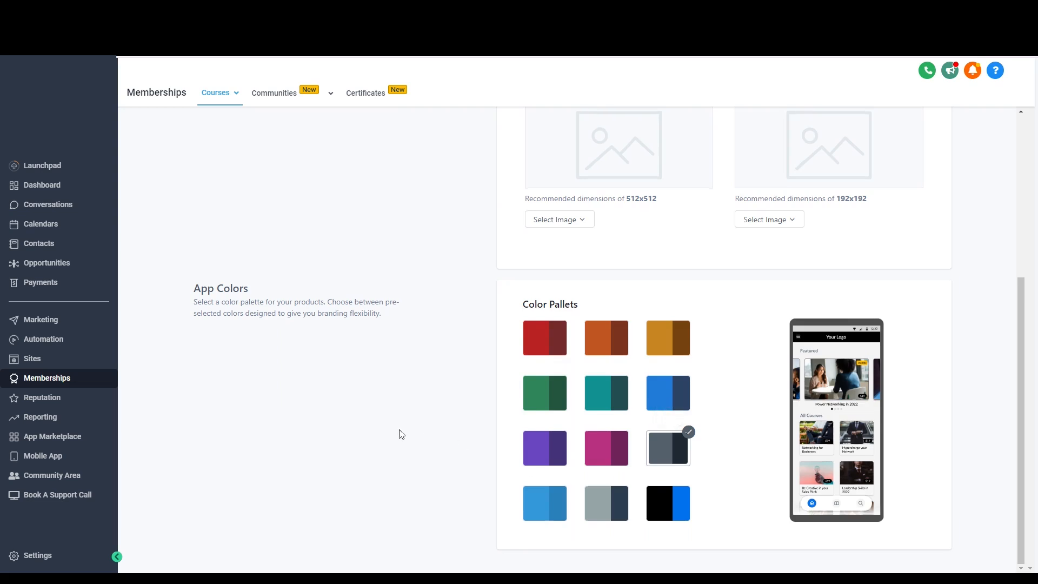
{"action": "scroll", "coordinate": [401, 434], "scroll_direction": "up", "scroll_amount": 5}
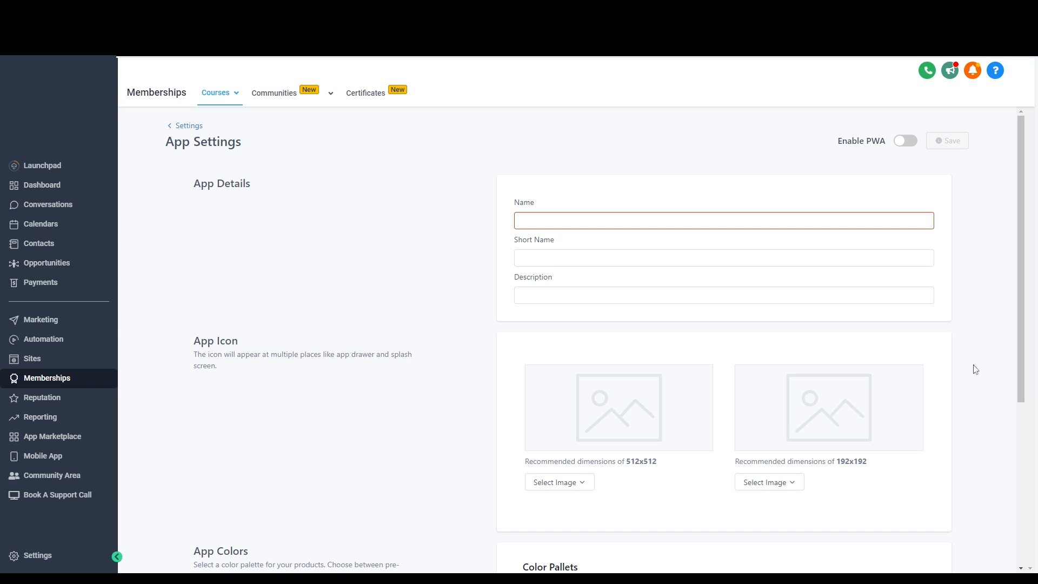
{"action": "scroll", "coordinate": [471, 317], "scroll_direction": "down", "scroll_amount": 4}
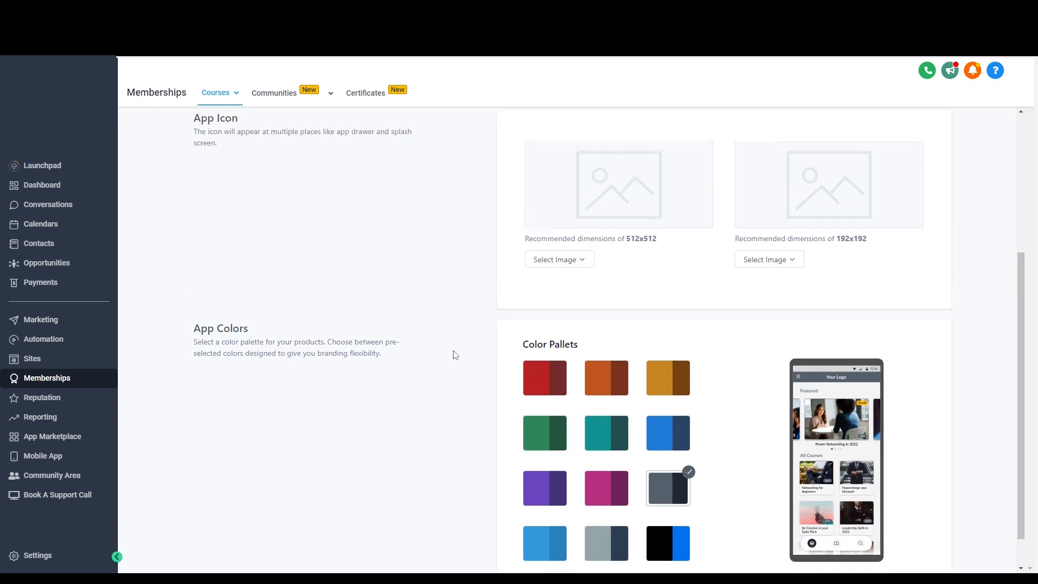
{"action": "scroll", "coordinate": [455, 354], "scroll_direction": "up", "scroll_amount": 4}
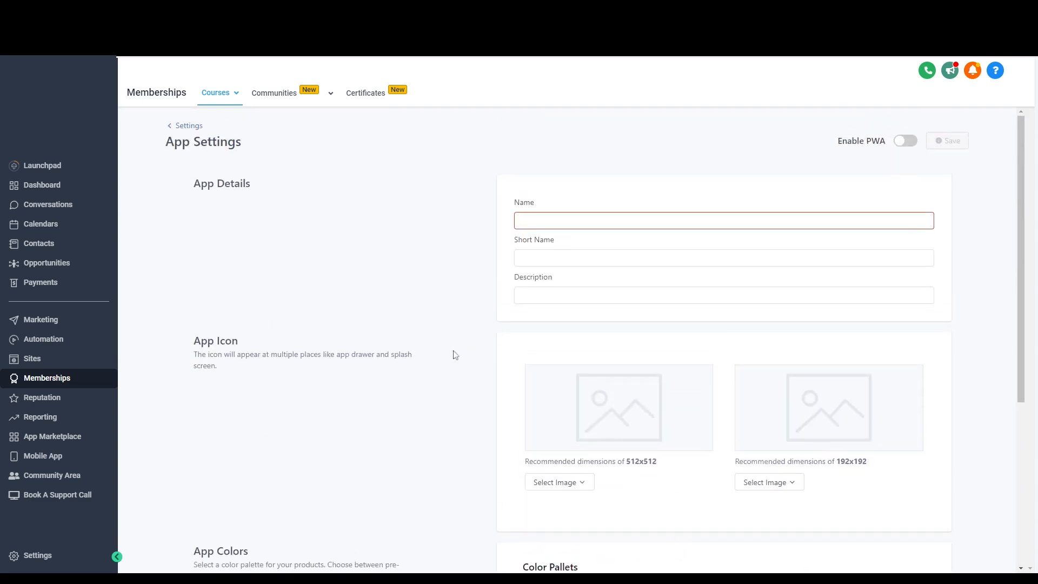